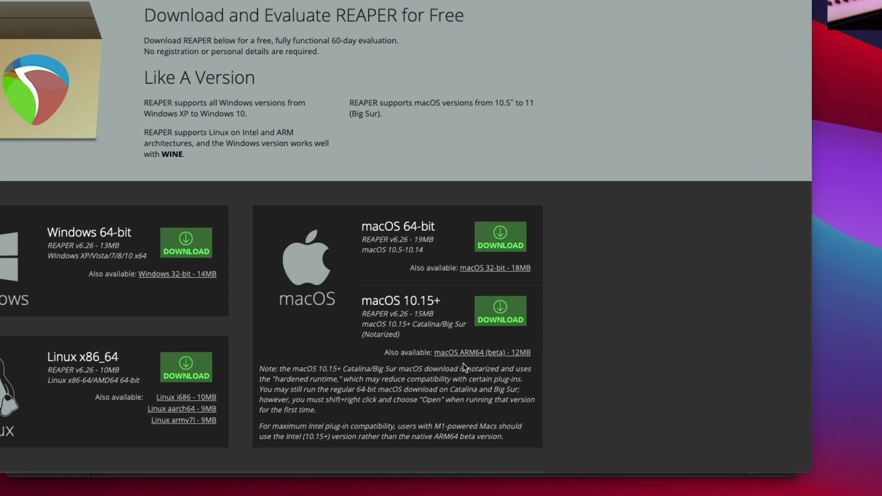
- Save the macOS ARM64 beta installer reaper626-beta_arm64.dmg from the REAPER download page
click(500, 354)
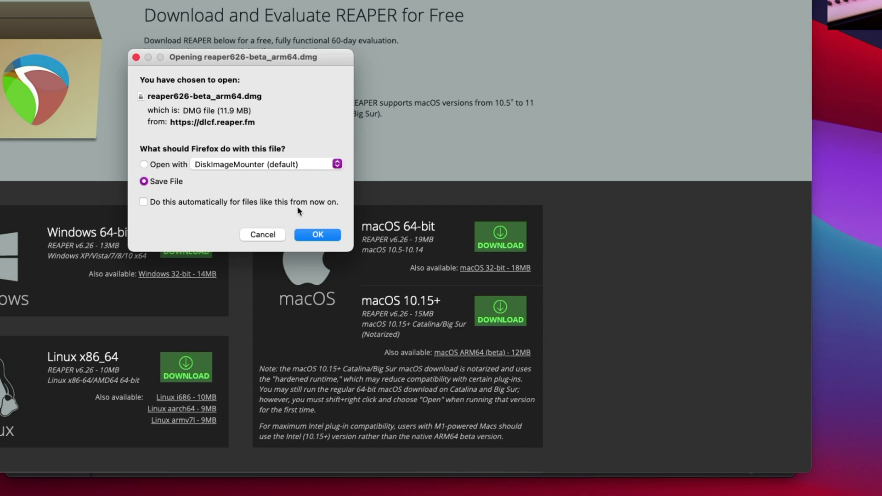
click(317, 235)
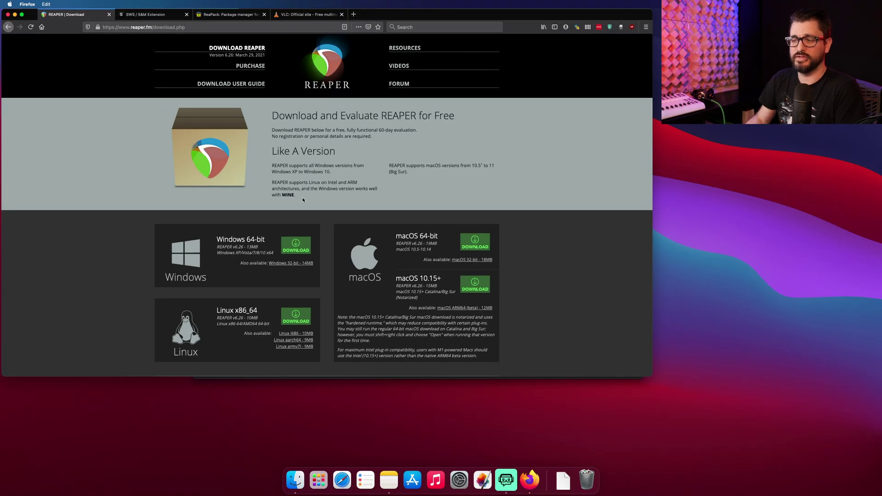
- On the SWS page, save the macOS ARM64 build sws-2.12.1.3-Darwin-arm64.dmg
click(479, 177)
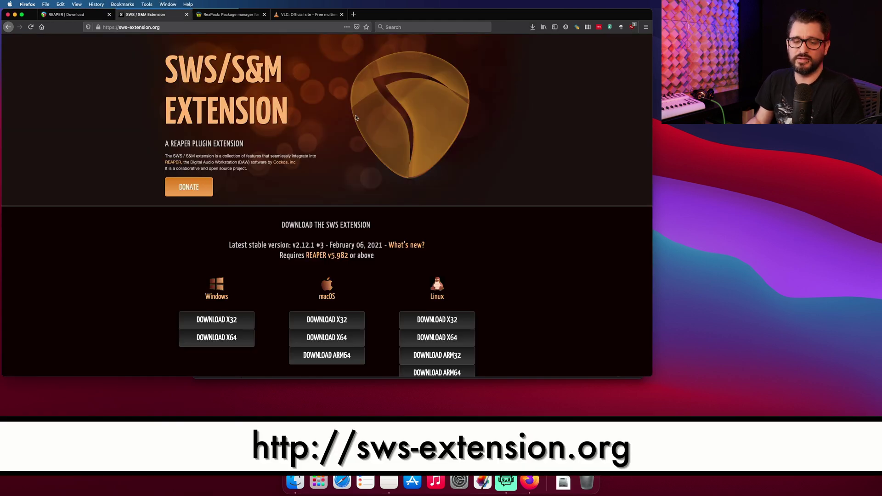
scroll(356, 118, down, 3)
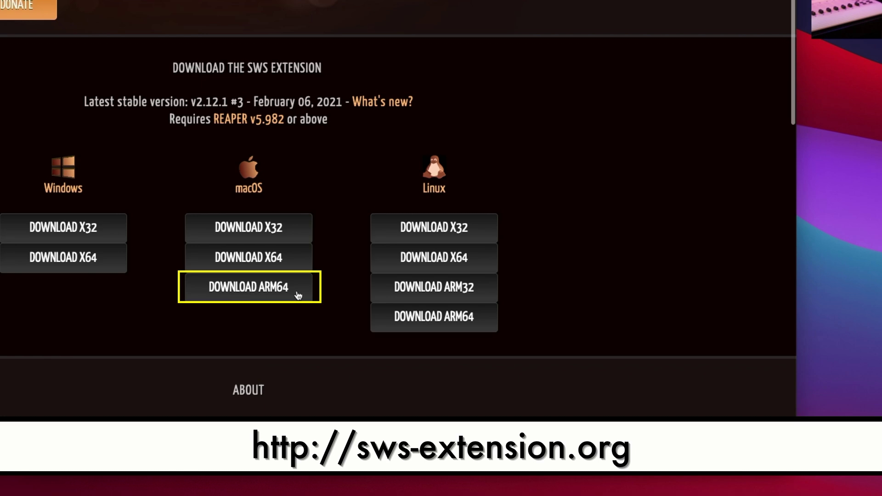
click(277, 293)
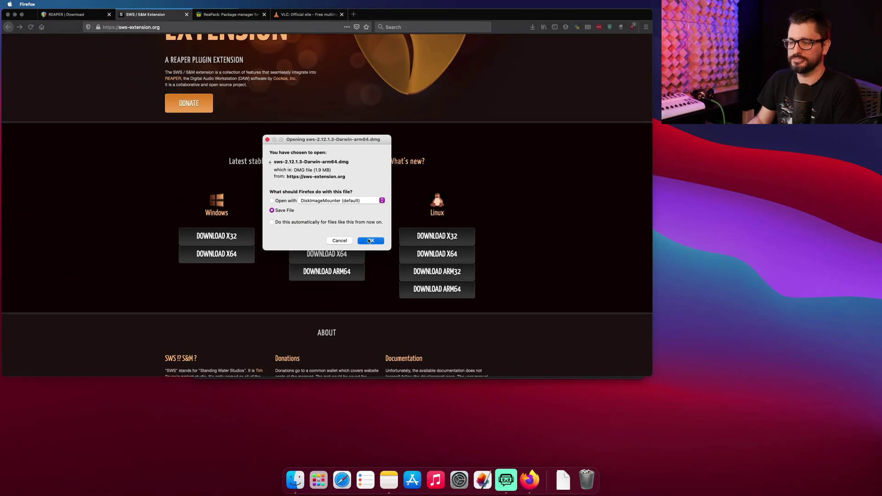
click(370, 241)
scroll(284, 99, up, 3)
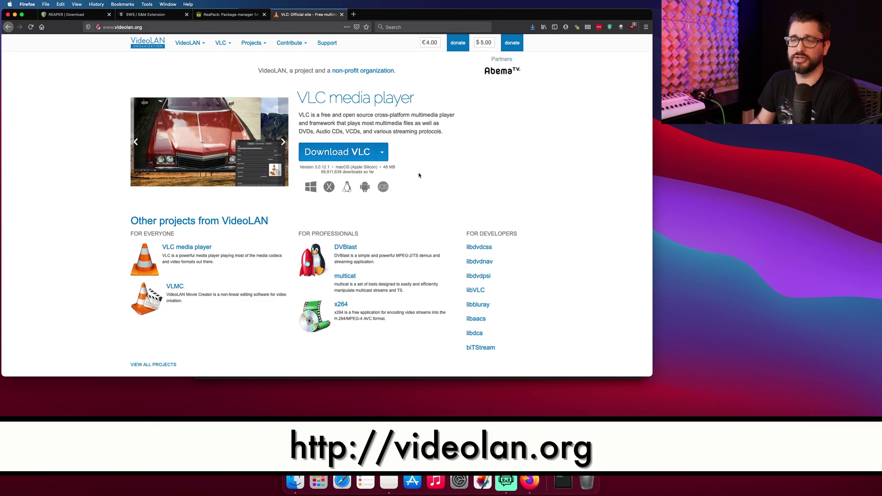
- Save the macOS (Apple Silicon) build vlc-3.0.12.1-arm64.dmg into the Downloads folder
click(383, 153)
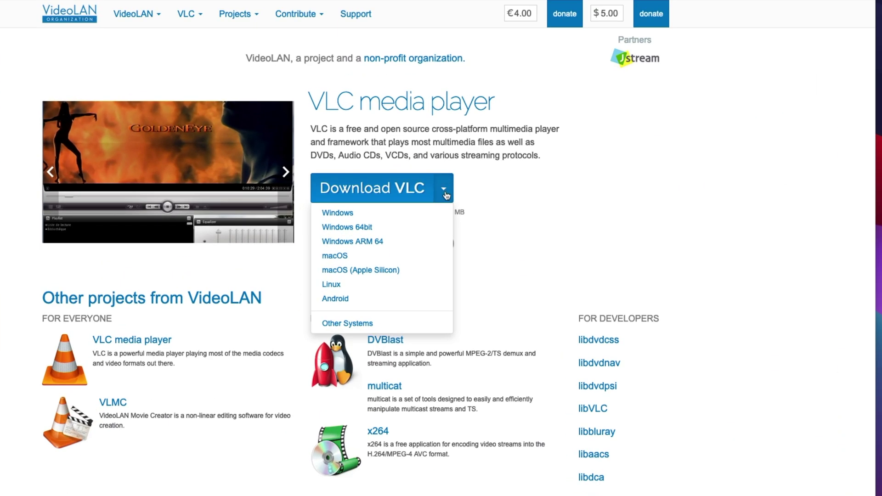
click(408, 273)
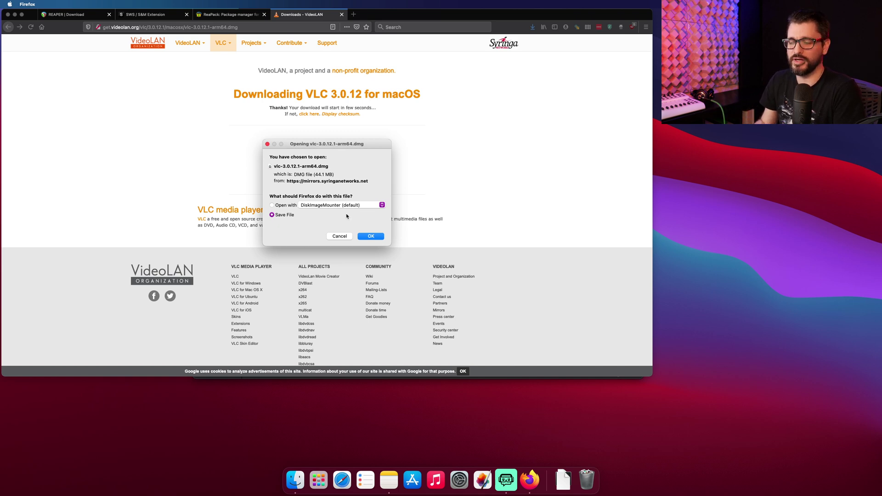
click(371, 237)
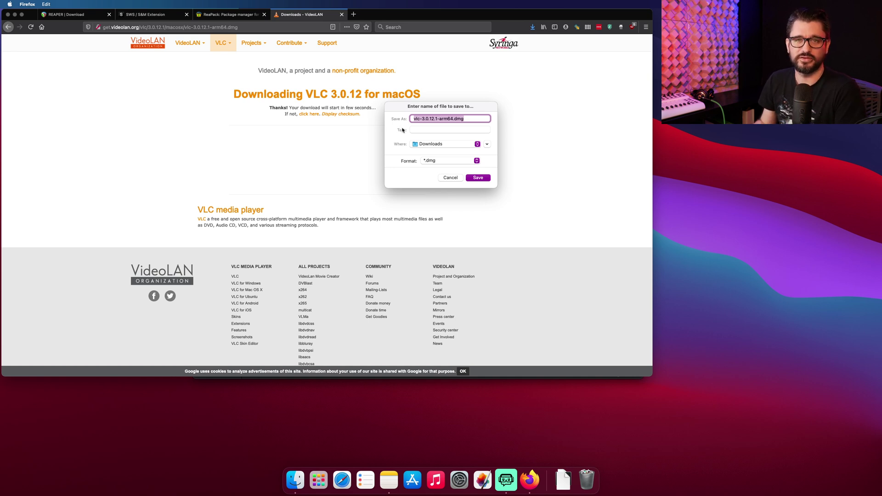
click(478, 178)
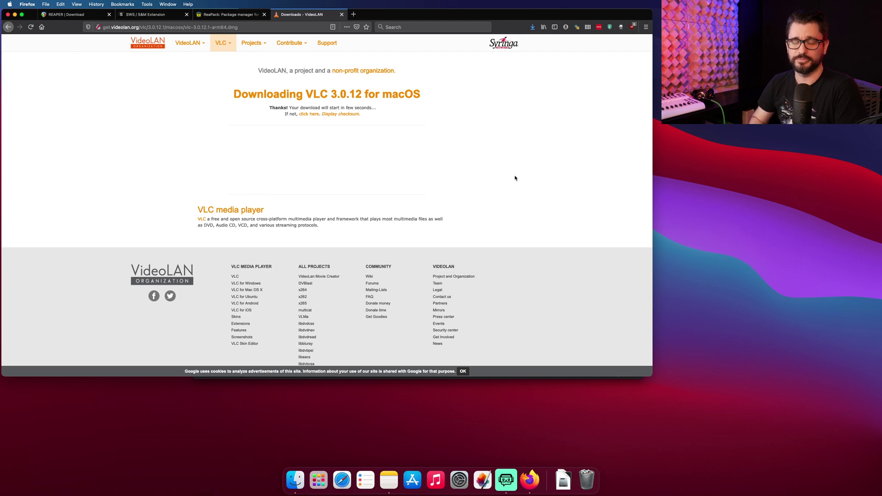
- Open reaper626-beta_arm64.dmg from Downloads, accept the license, and copy REAPER.app into Applications
right_click(563, 480)
click(583, 452)
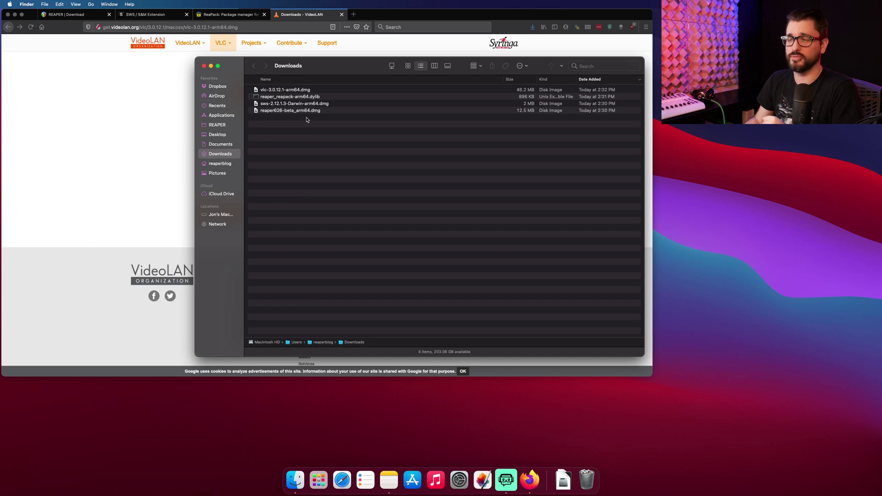
click(314, 111)
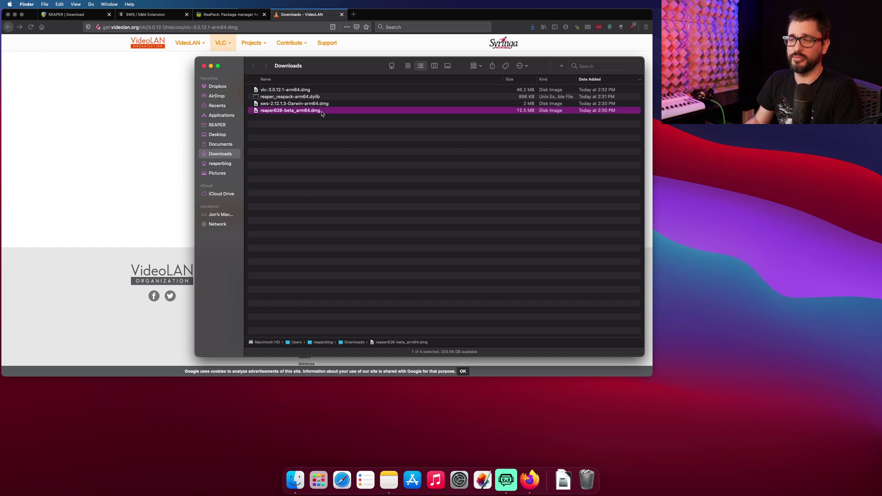
double_click(321, 114)
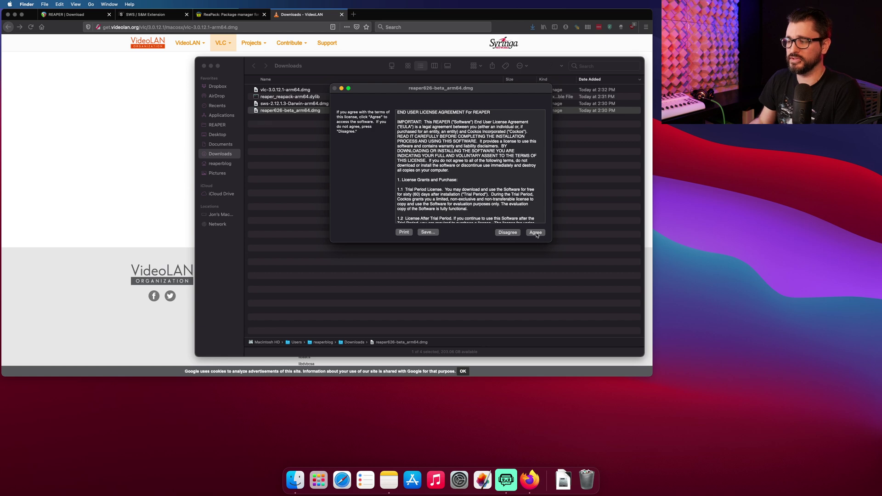
click(536, 233)
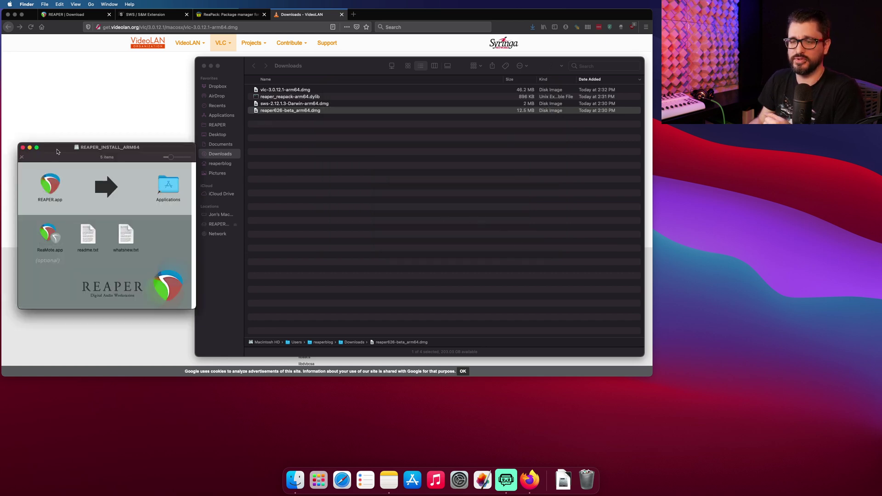
drag(151, 151, 279, 208)
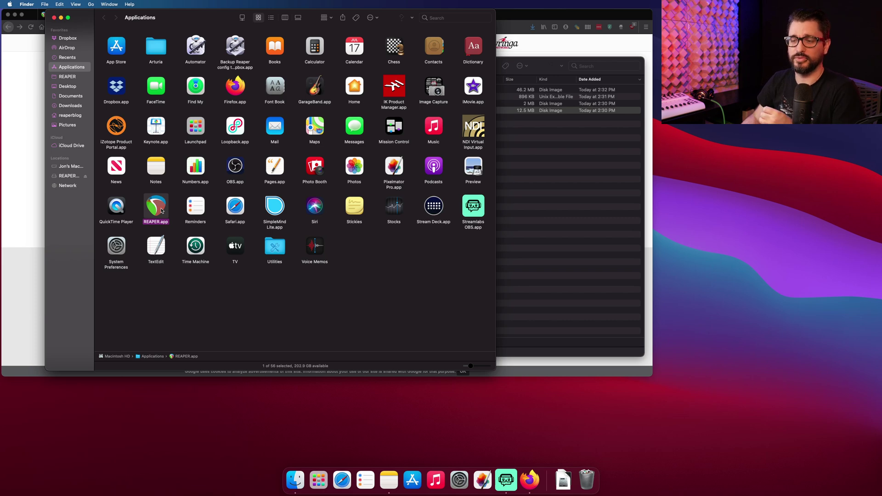
- Launch REAPER and set AudioFuse as the audio device, requesting a 48000 Hz sample rate
double_click(161, 211)
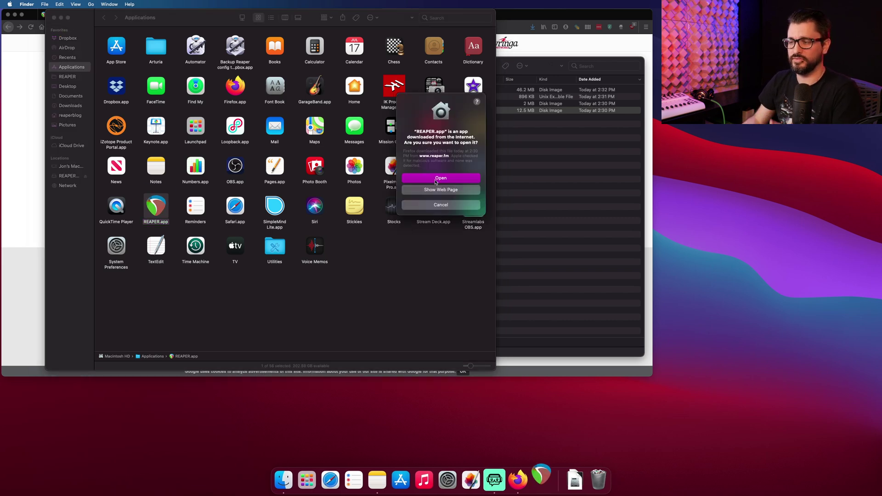
click(436, 180)
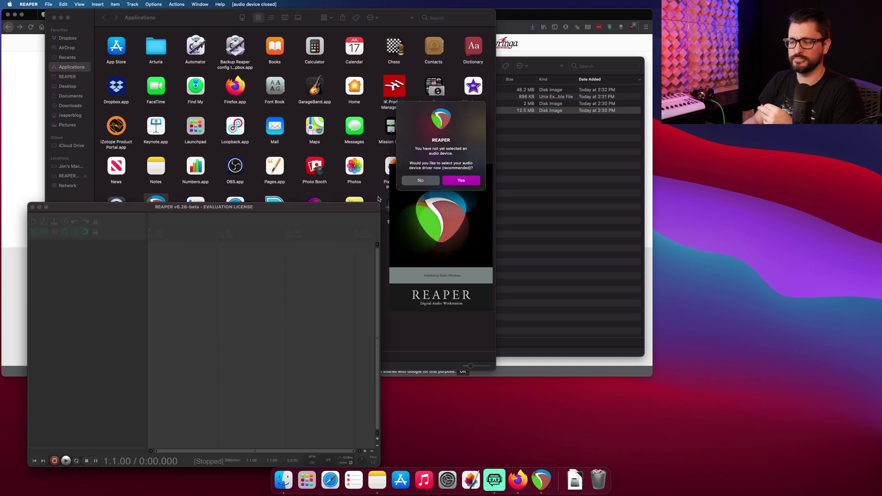
click(460, 180)
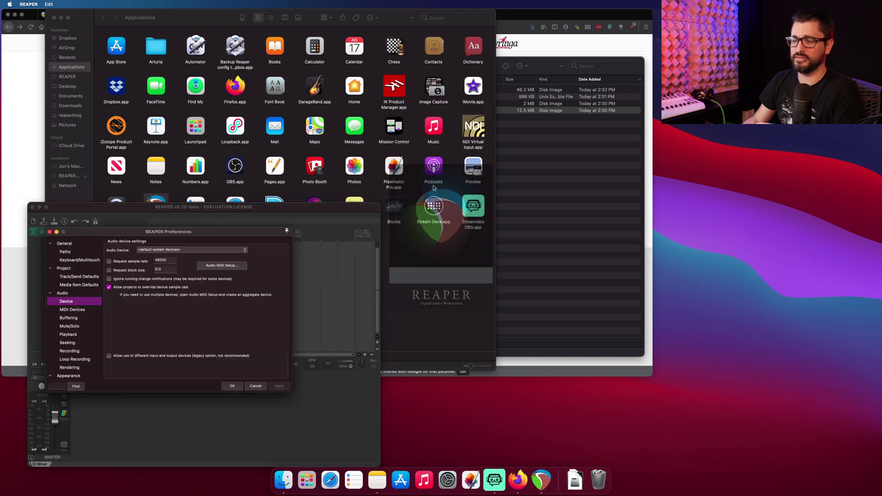
click(176, 251)
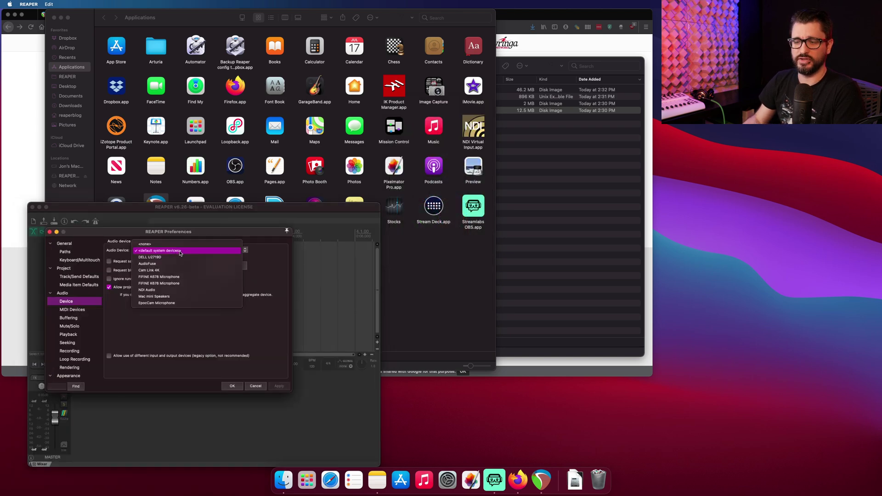
click(169, 265)
click(108, 261)
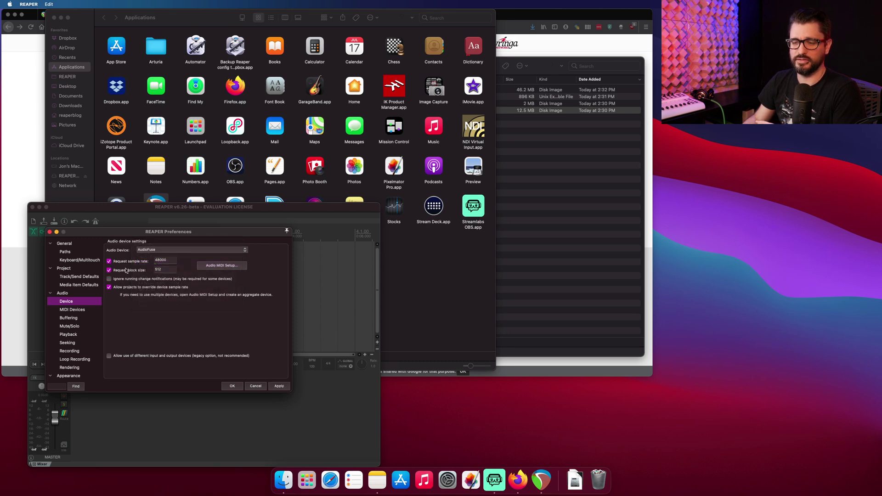
click(231, 387)
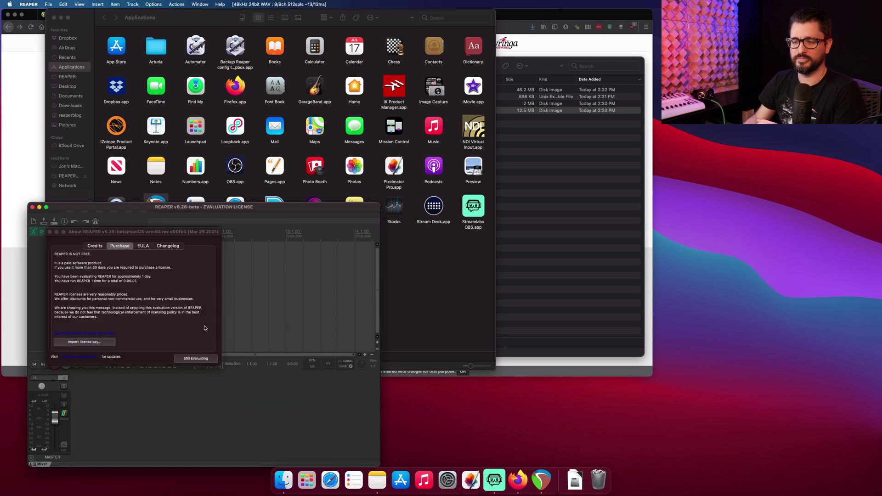
- Move the evaluation notice aside and dismiss it with Still Evaluating
drag(187, 234, 206, 251)
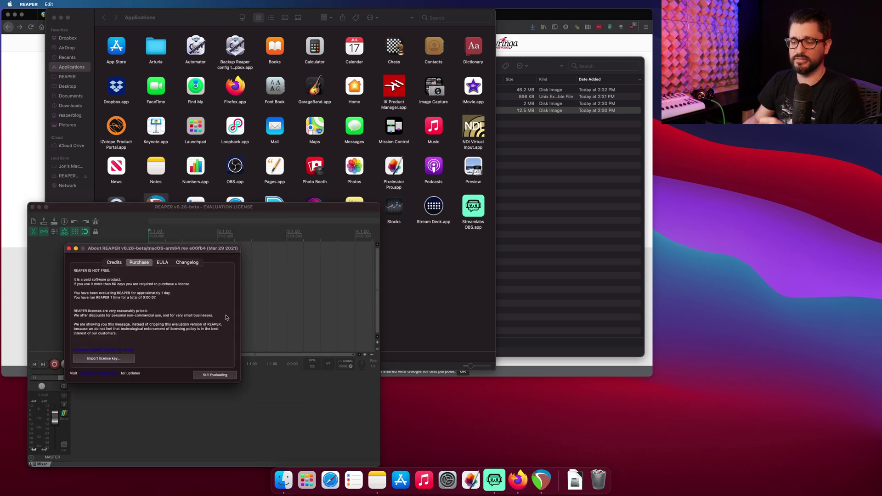
drag(71, 251, 72, 246)
click(70, 244)
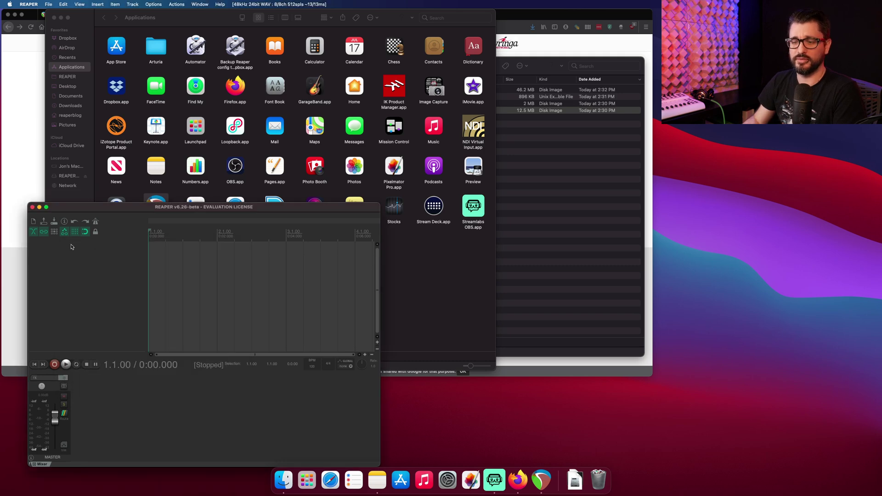
- Reveal REAPER's resource folder in Finder from REAPER's Options menu
drag(114, 209, 115, 81)
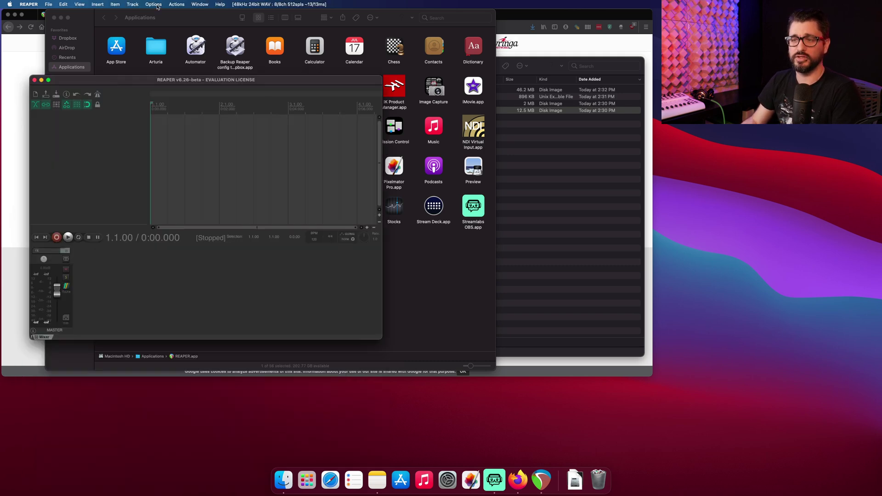
click(155, 4)
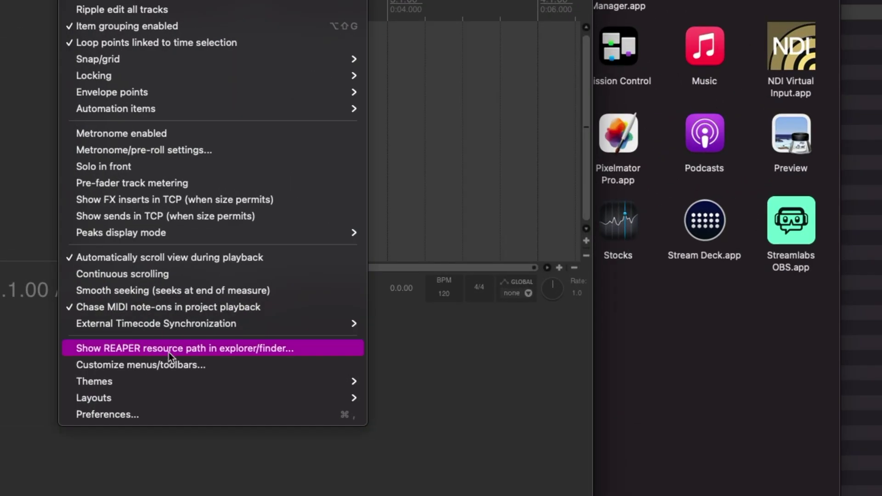
click(169, 352)
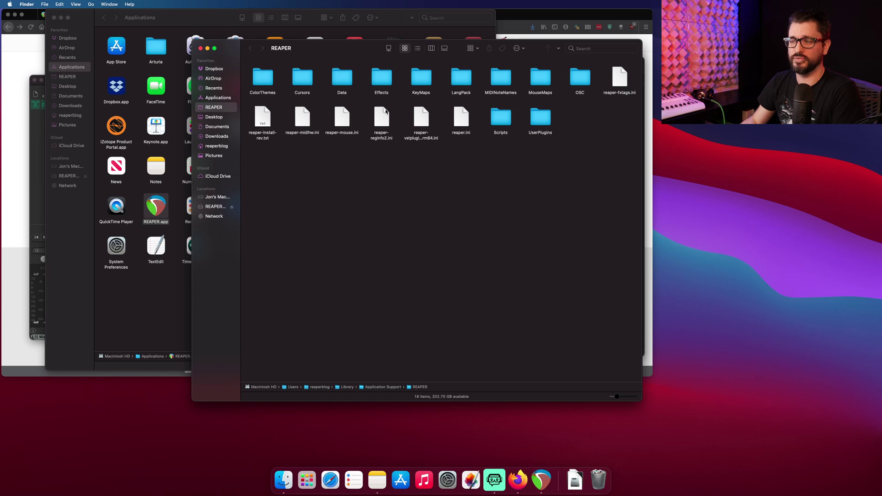
- Toggle Finder's path bar and drag the REAPER folder into the sidebar Favorites
click(76, 4)
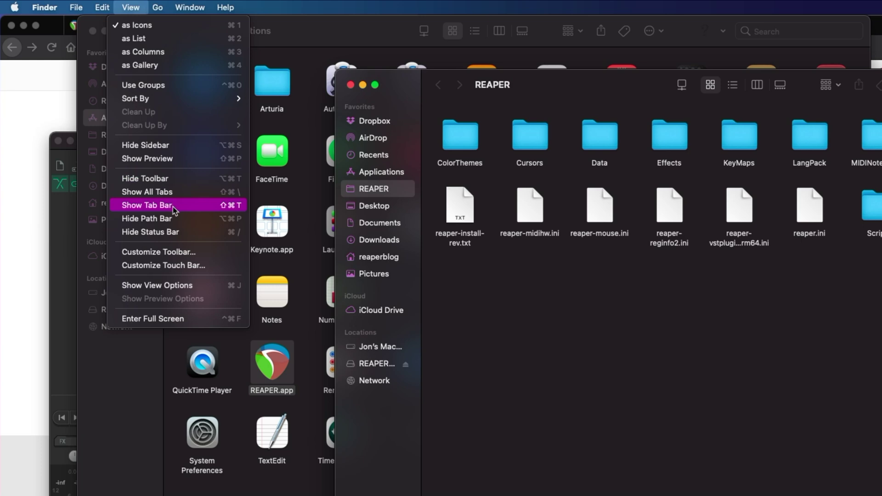
click(199, 222)
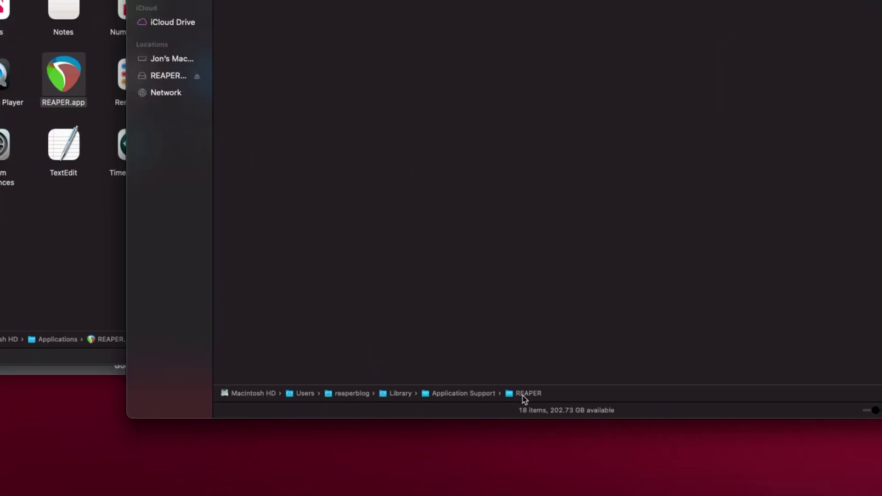
drag(524, 399, 181, 0)
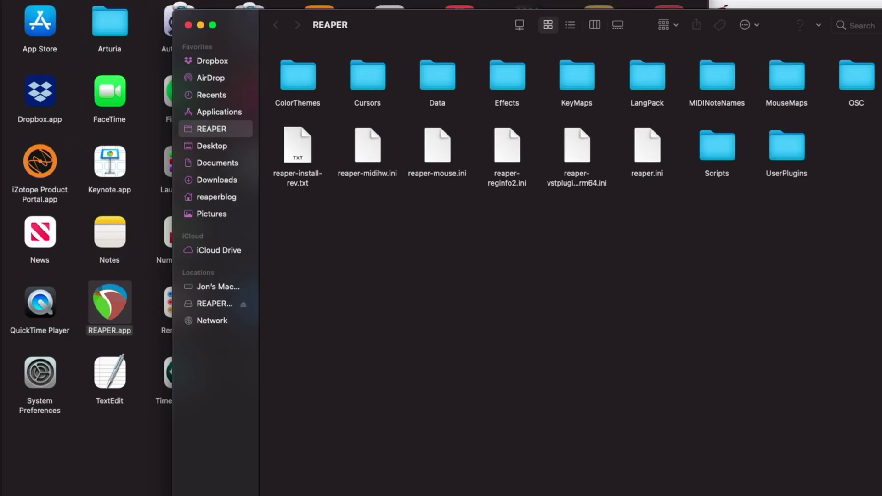
drag(413, 282, 221, 130)
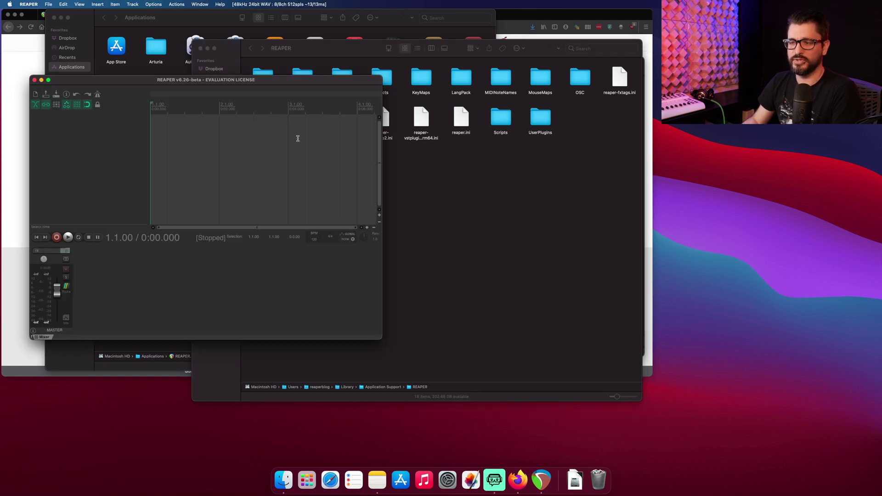
- Quit REAPER from its application menu
drag(139, 81, 161, 77)
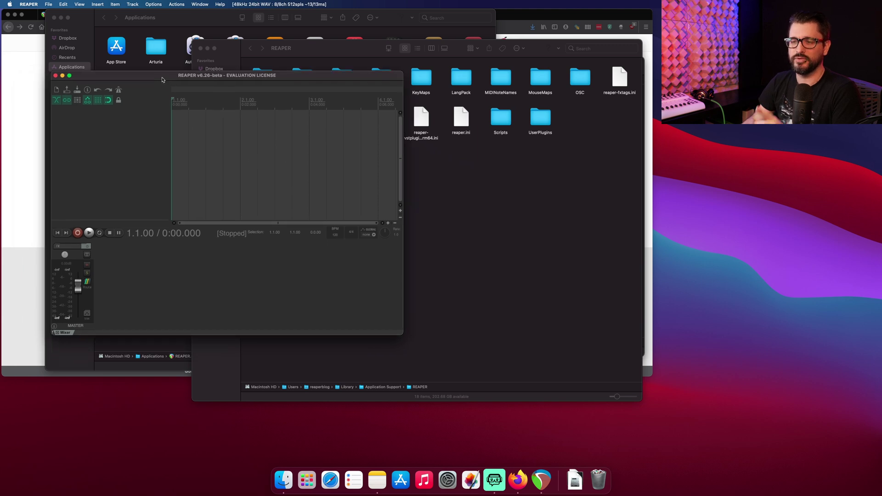
click(27, 4)
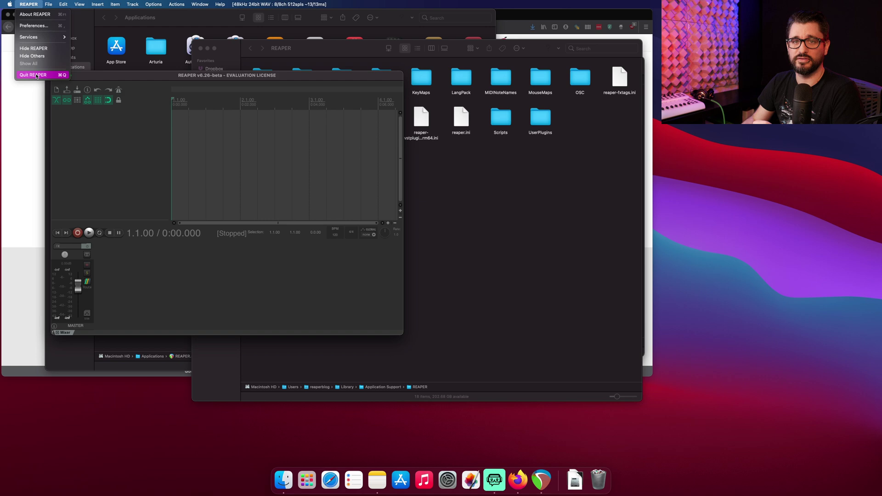
click(33, 75)
- Open the SWS disk image from Downloads and copy reaper_sws-arm64.dylib into UserPlugins
drag(230, 50, 445, 70)
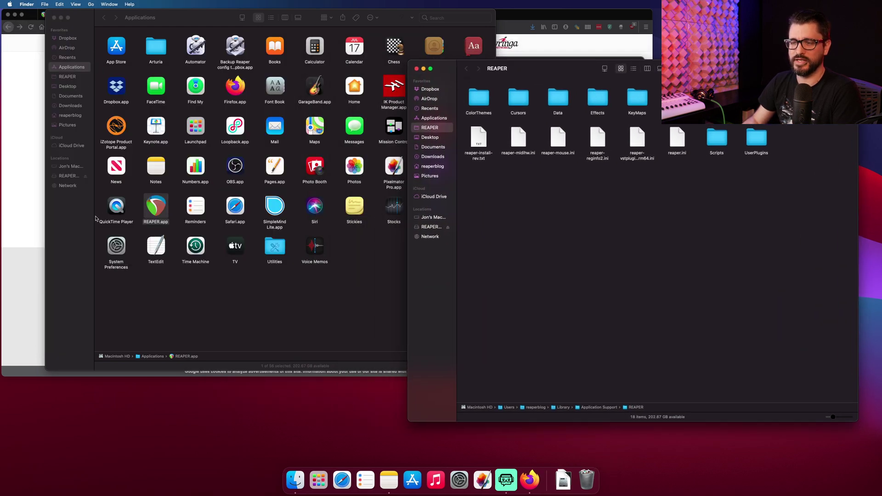
click(73, 79)
click(70, 106)
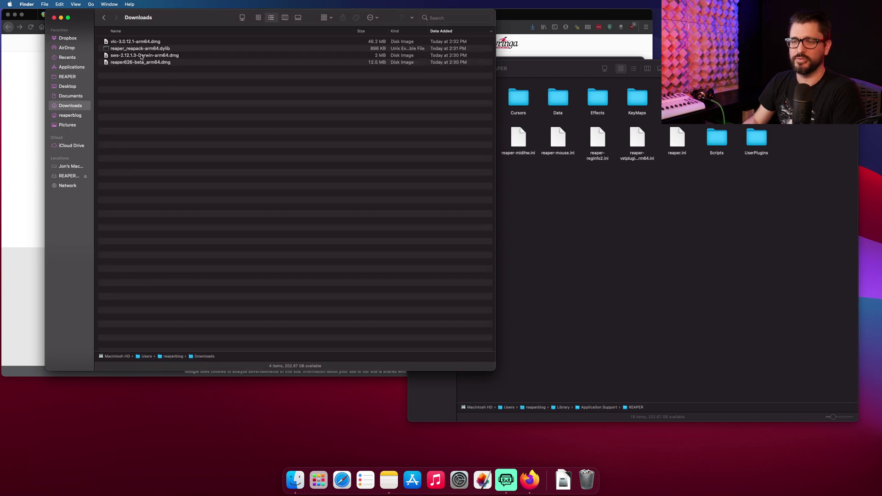
click(142, 56)
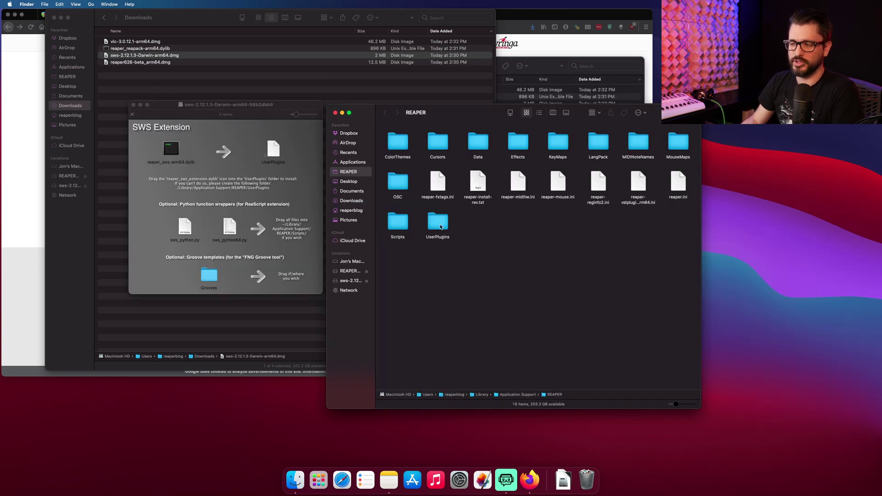
click(440, 225)
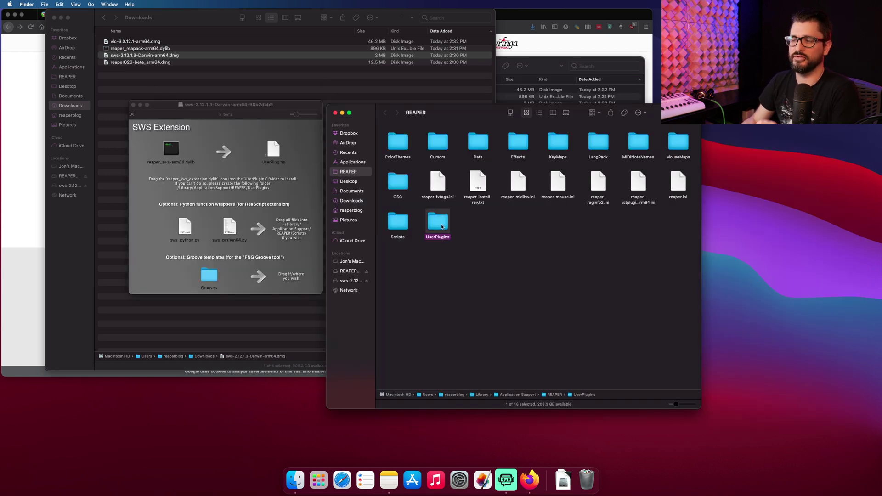
double_click(442, 227)
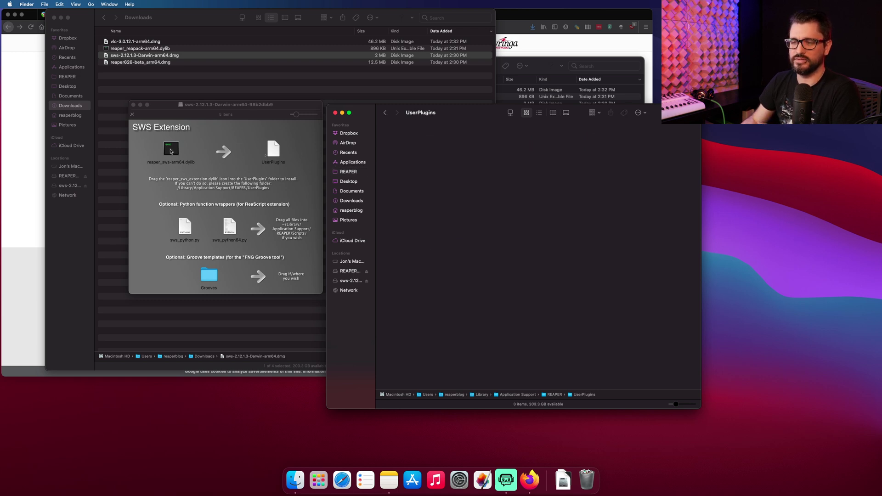
click(170, 151)
drag(171, 151, 498, 174)
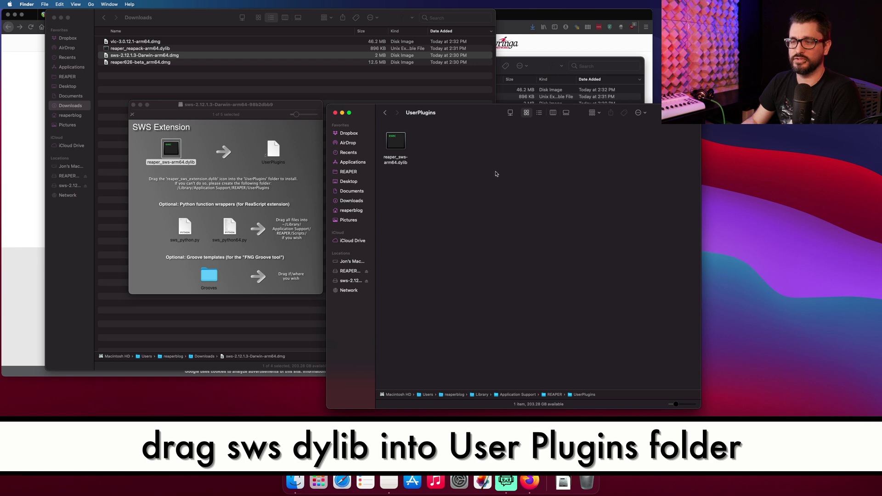
- Launch REAPER through Spotlight by typing 'rea' and dismiss the unverified software warning
key(super+space)
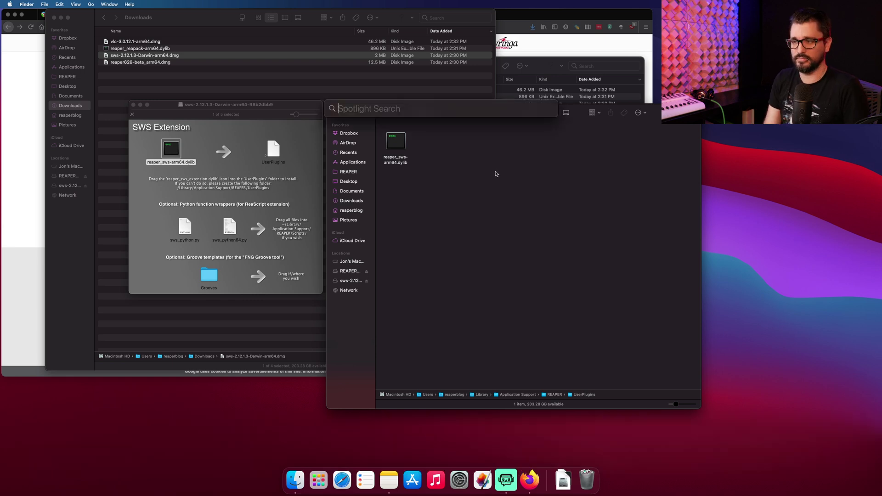
text(reap)
key(Return)
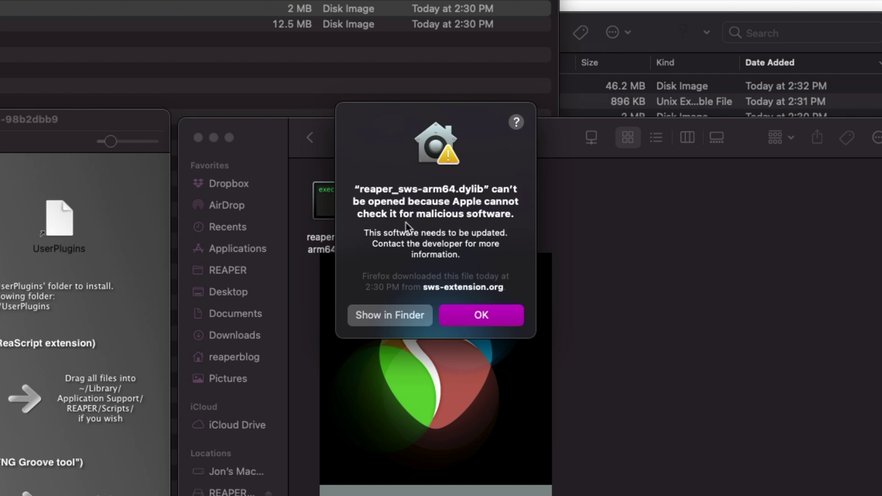
click(481, 318)
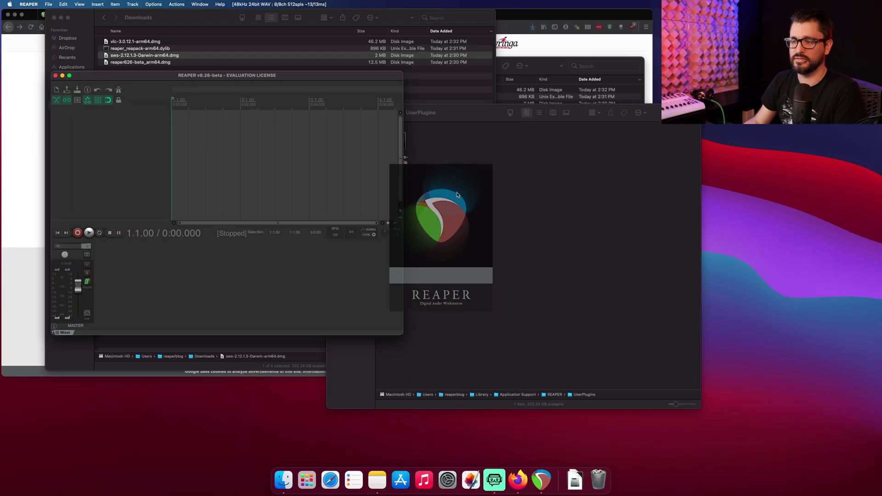
- In Security & Privacy > General, choose Allow Anyway for reaper_sws-arm64.dylib
click(448, 480)
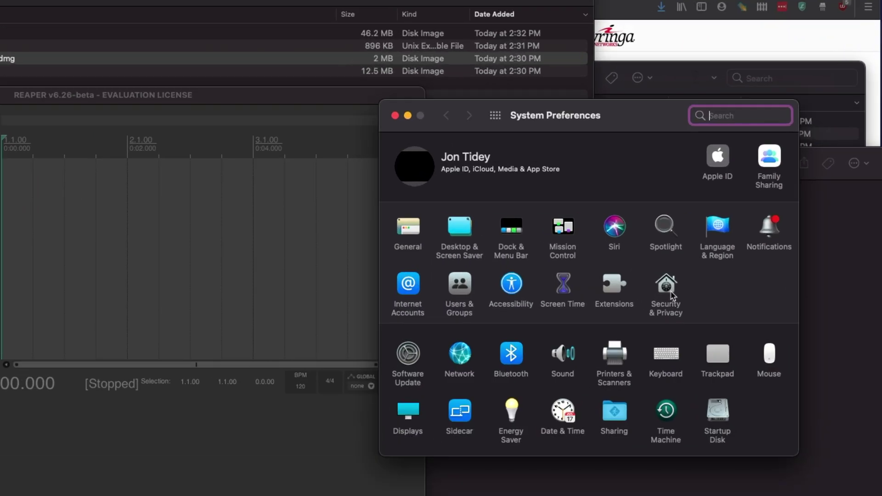
click(667, 314)
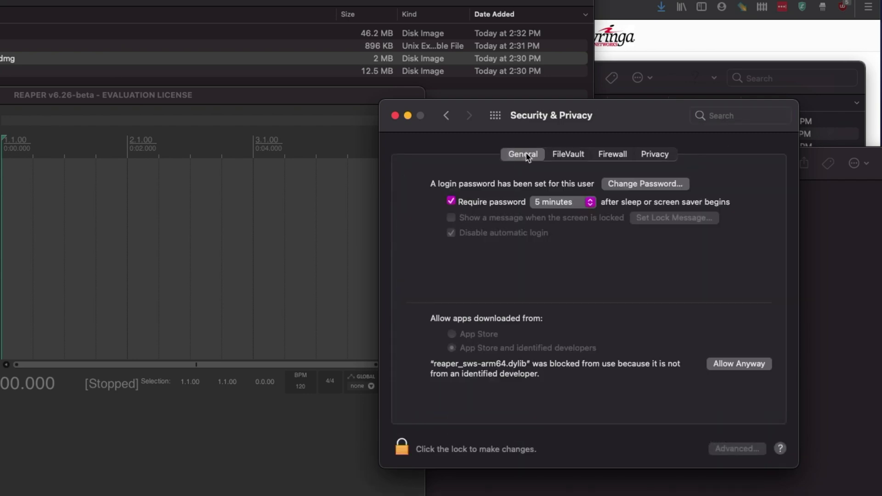
drag(621, 127, 468, 88)
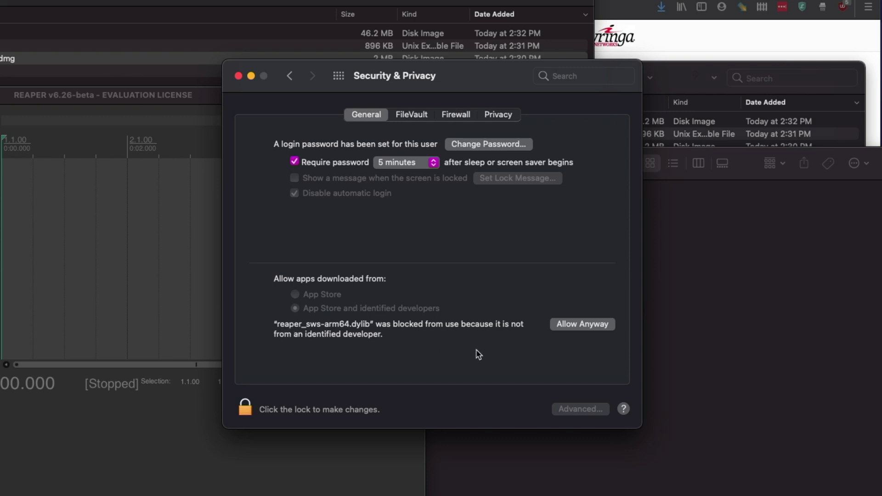
click(583, 330)
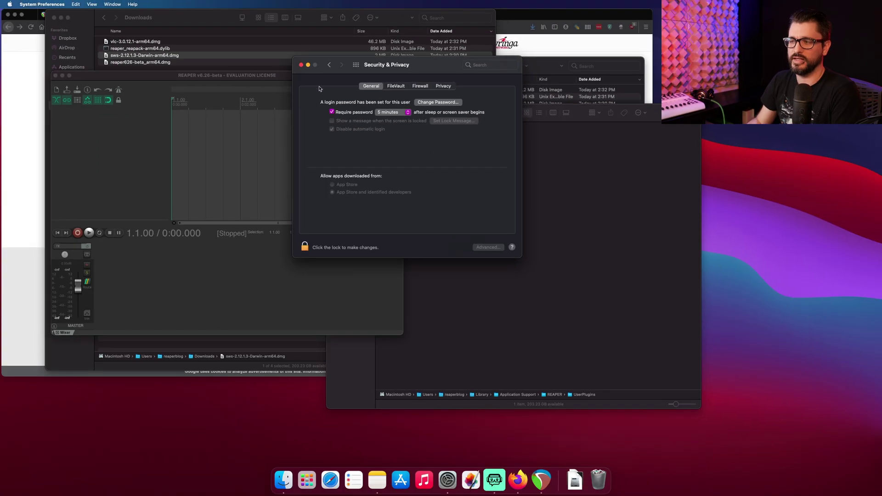
- Close System Preferences, restart REAPER allowing the SWS dylib, and confirm the Extensions menu appears
click(238, 75)
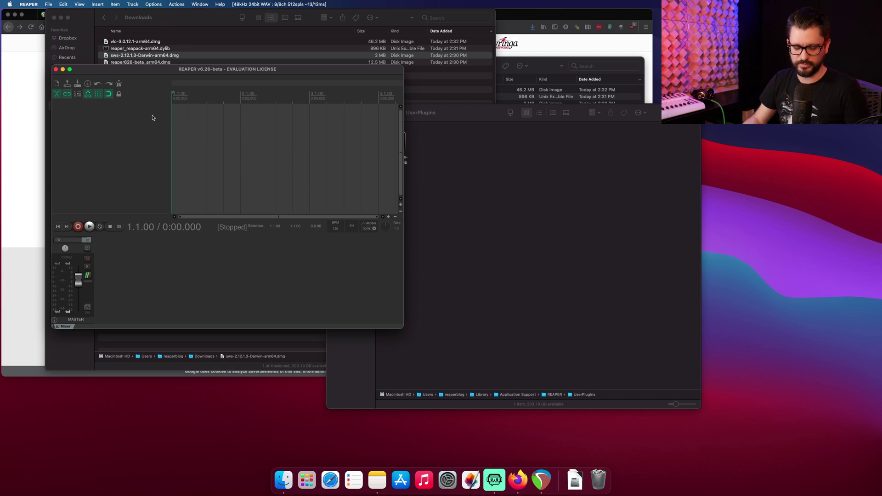
key(super+q)
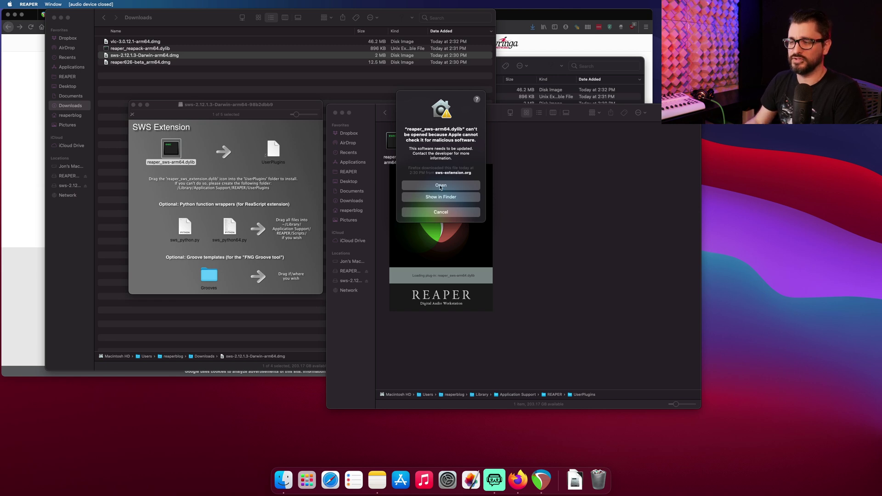
click(440, 186)
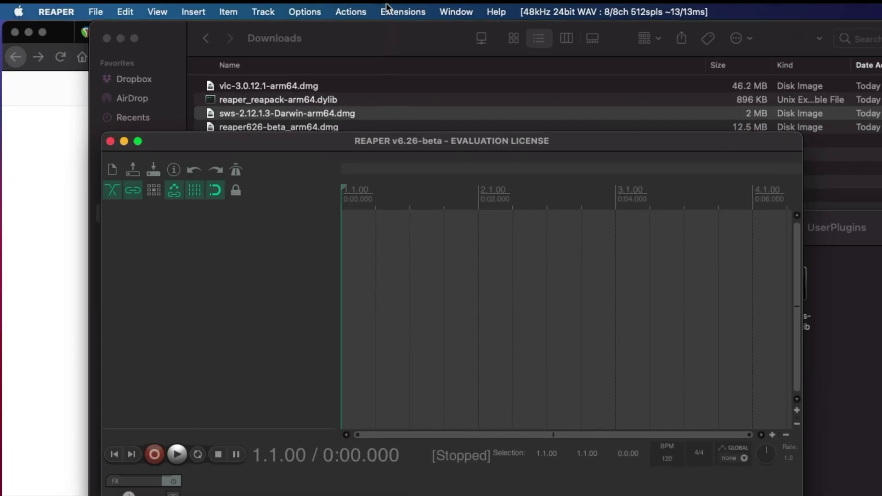
click(203, 6)
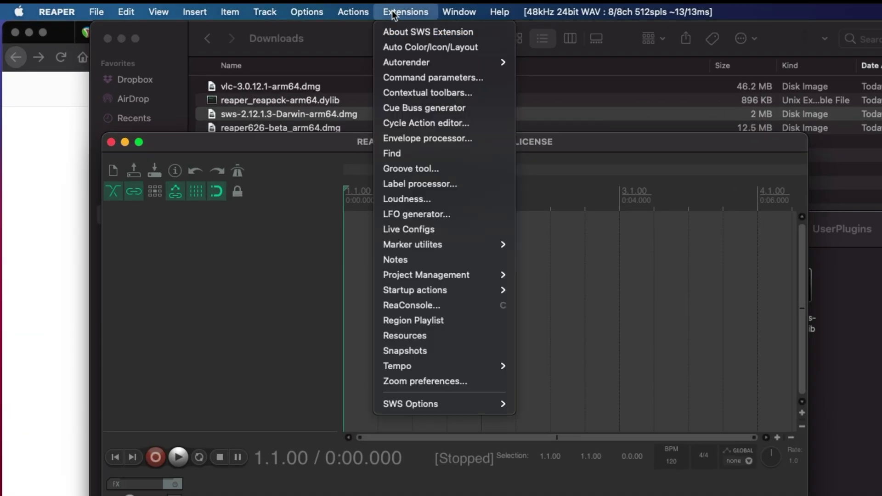
click(301, 260)
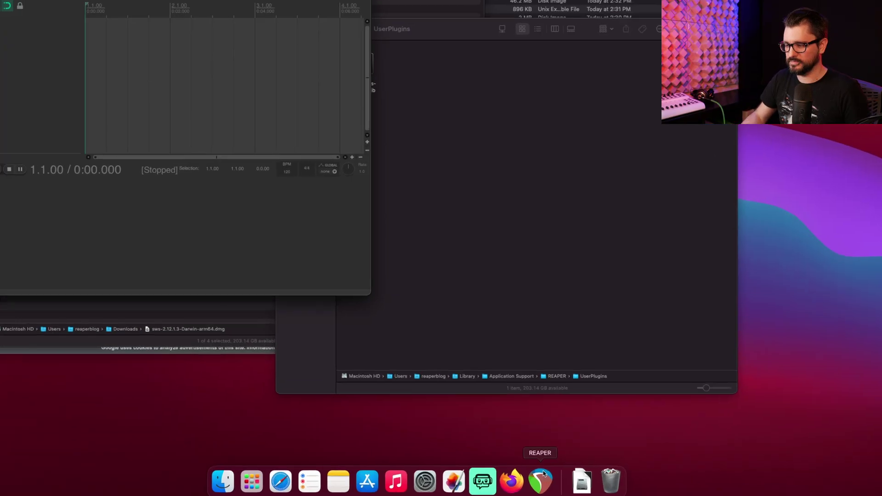
- Choose Options > Keep in Dock on REAPER's Dock icon
right_click(542, 477)
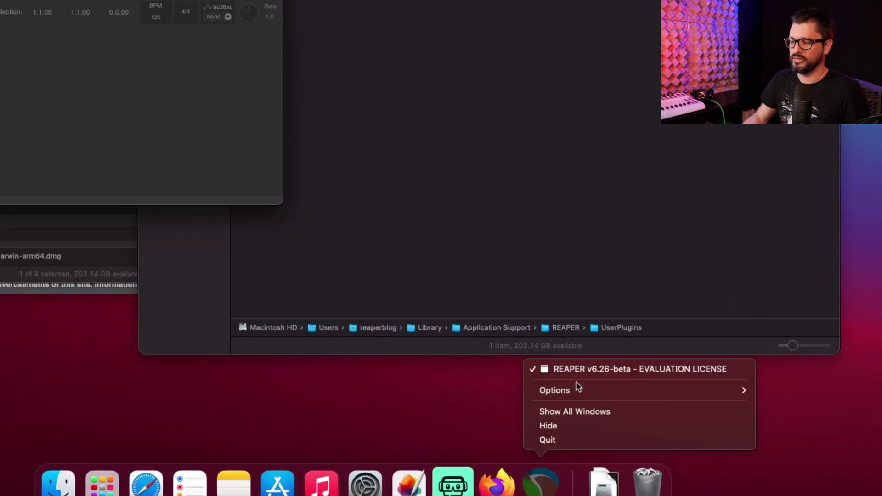
mouse_move(574, 390)
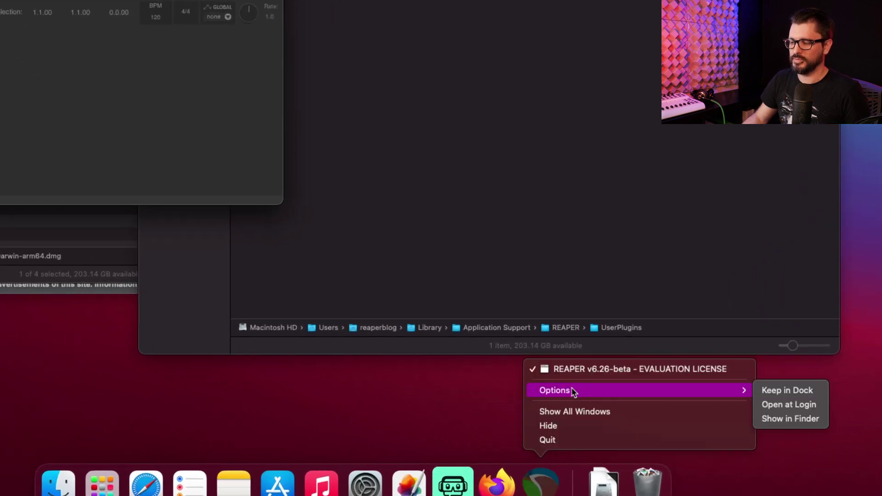
click(781, 392)
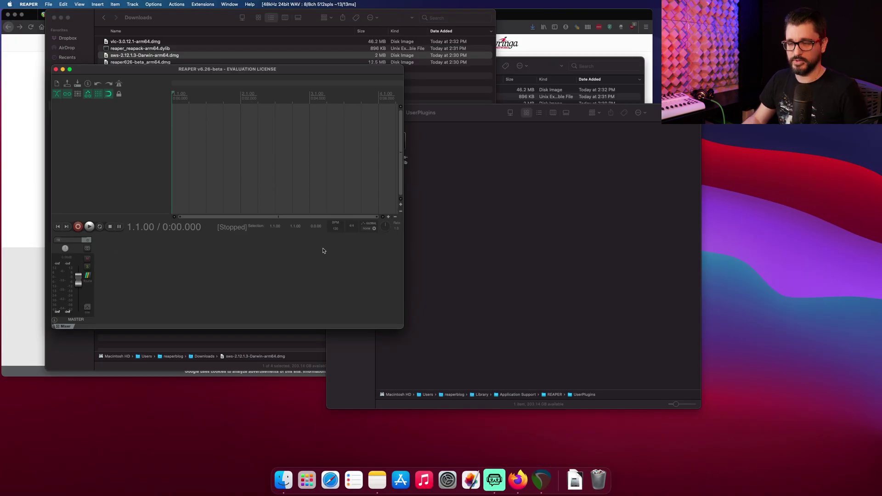
- Move reaper_reapack-arm64.dylib from Downloads into UserPlugins, then relaunch REAPER and dismiss the blocked-plug-in warning
key(super+q)
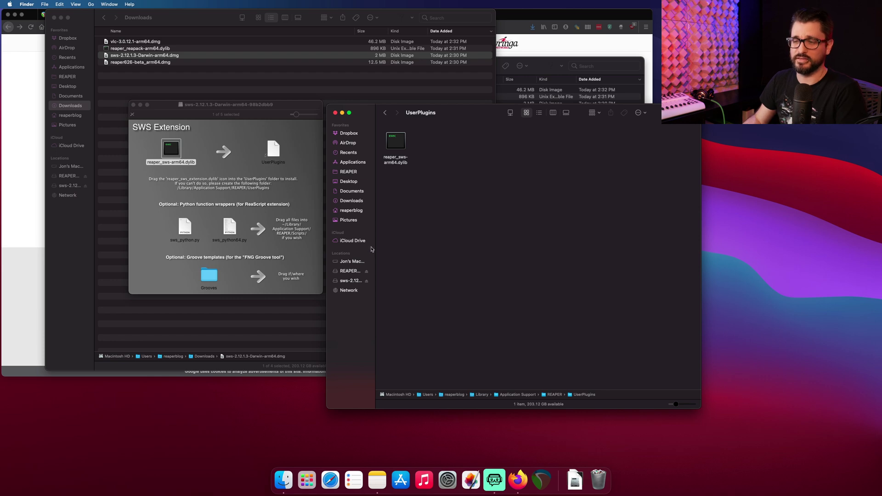
click(175, 76)
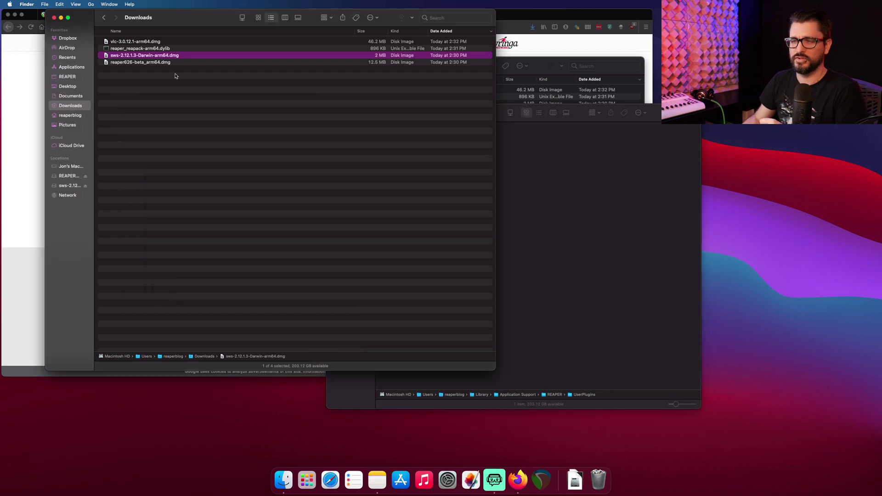
click(142, 49)
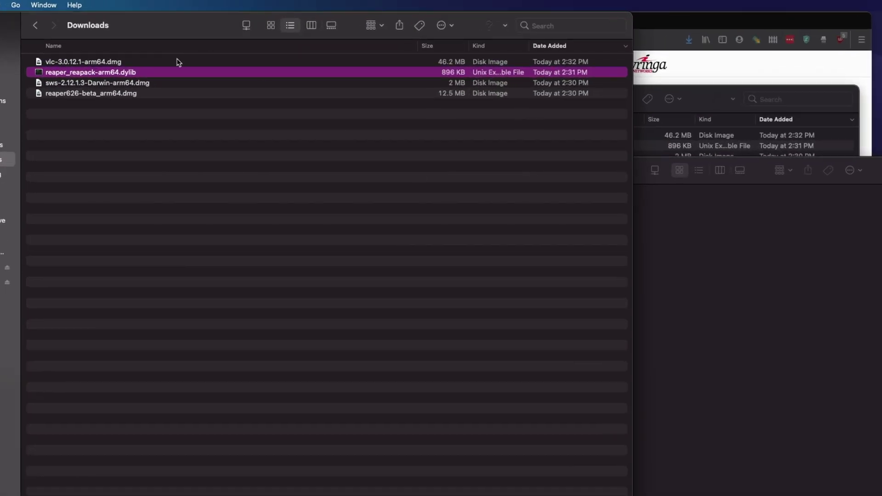
drag(89, 74, 730, 275)
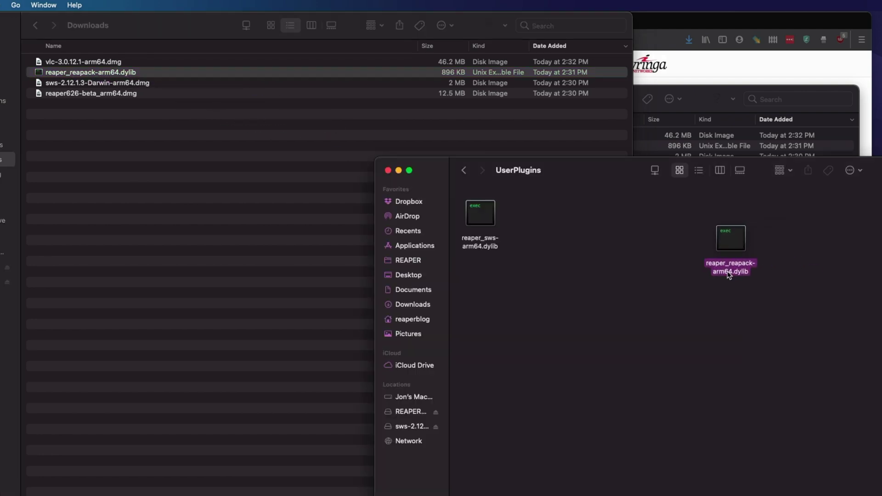
click(655, 302)
click(541, 479)
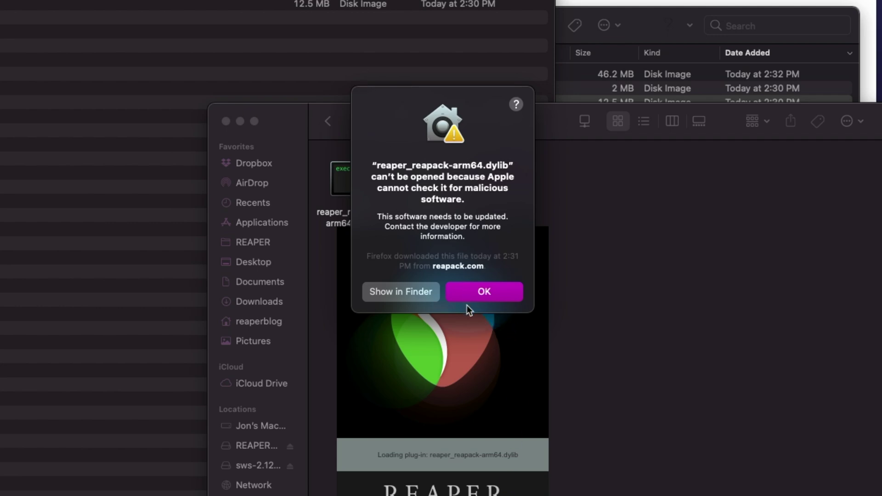
click(487, 292)
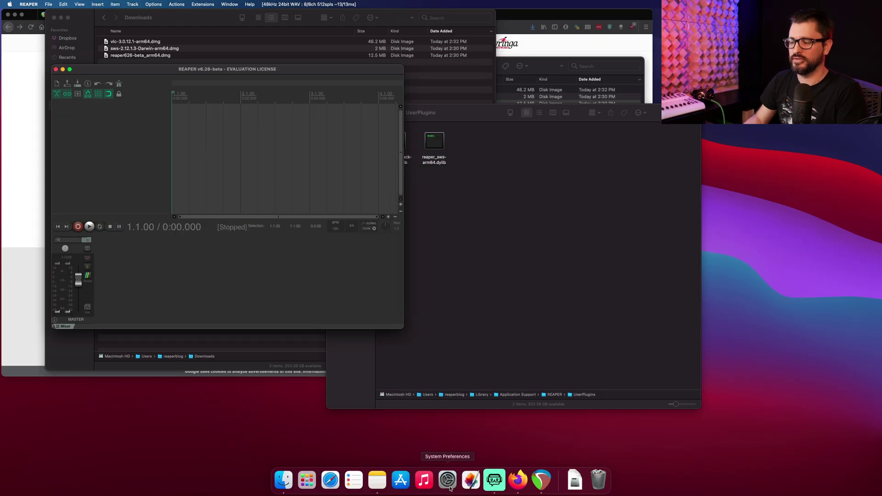
- Allow the blocked reaper_reapack-arm64.dylib anyway in Security & Privacy > General, then close System Preferences
click(447, 480)
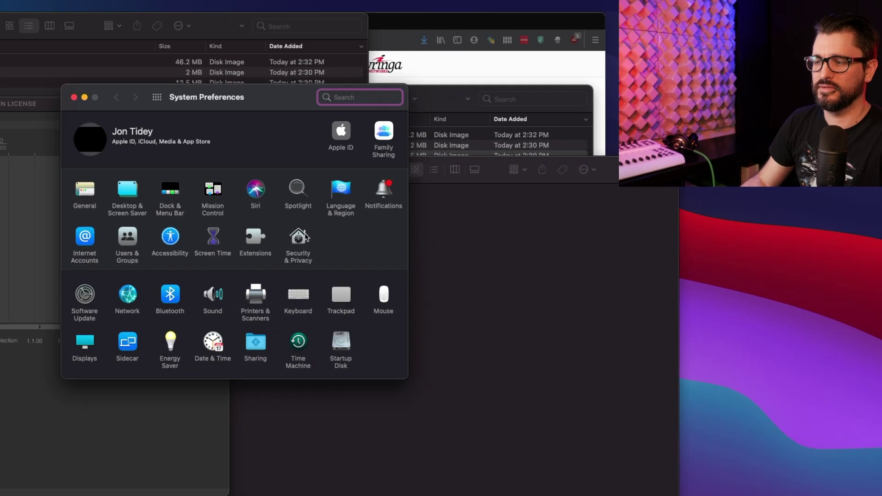
click(298, 244)
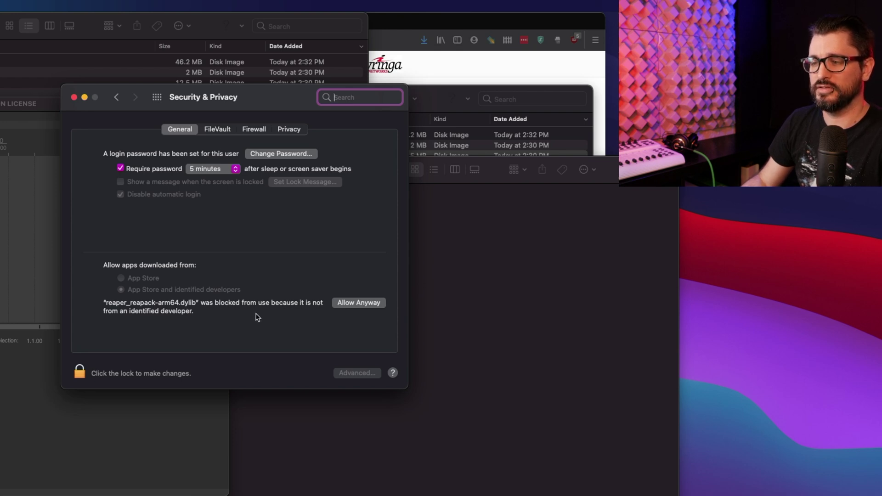
click(374, 305)
click(74, 97)
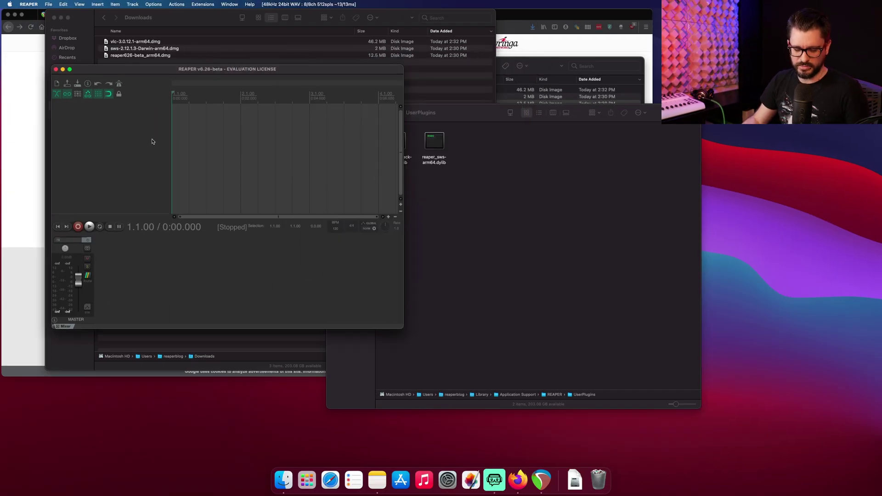
- Restart REAPER, open ReaPack despite the warning, accept its default repositories, and check the Extensions > ReaPack menu
key(super+q)
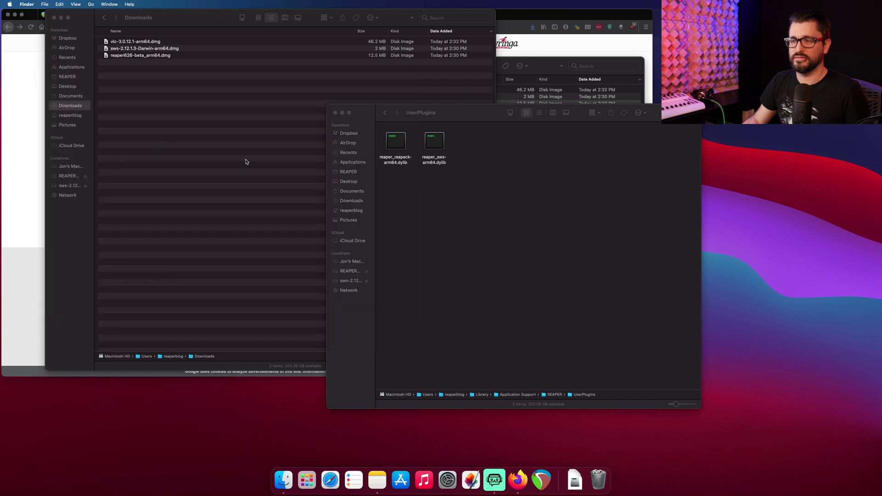
click(542, 480)
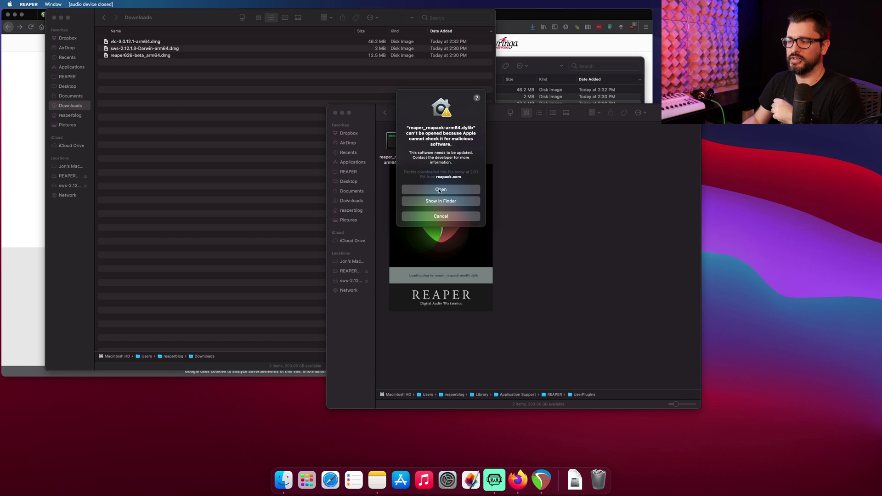
click(440, 189)
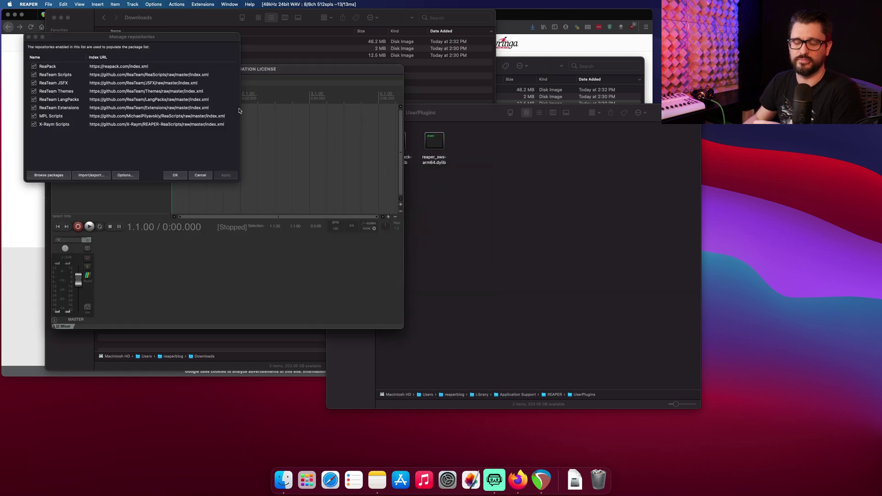
click(175, 175)
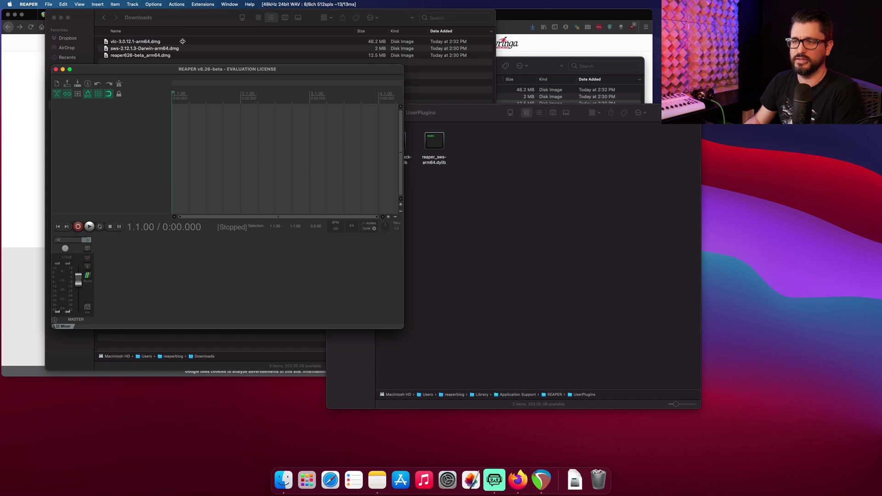
click(200, 5)
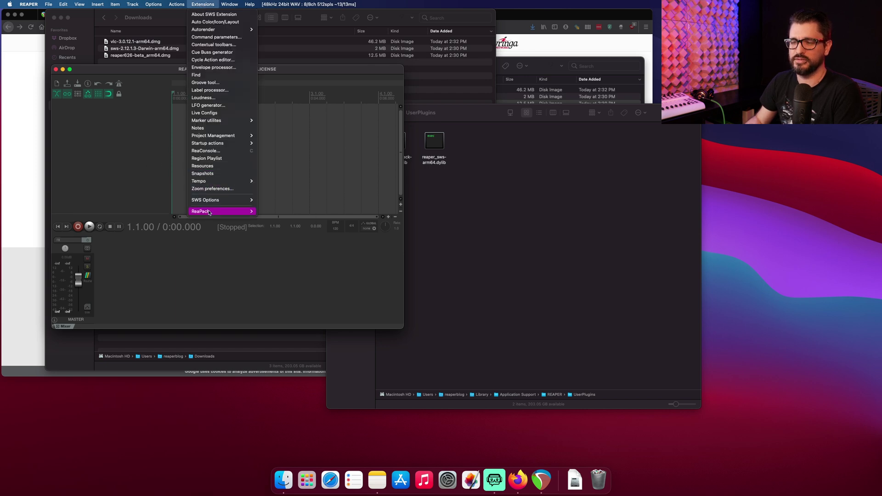
mouse_move(209, 213)
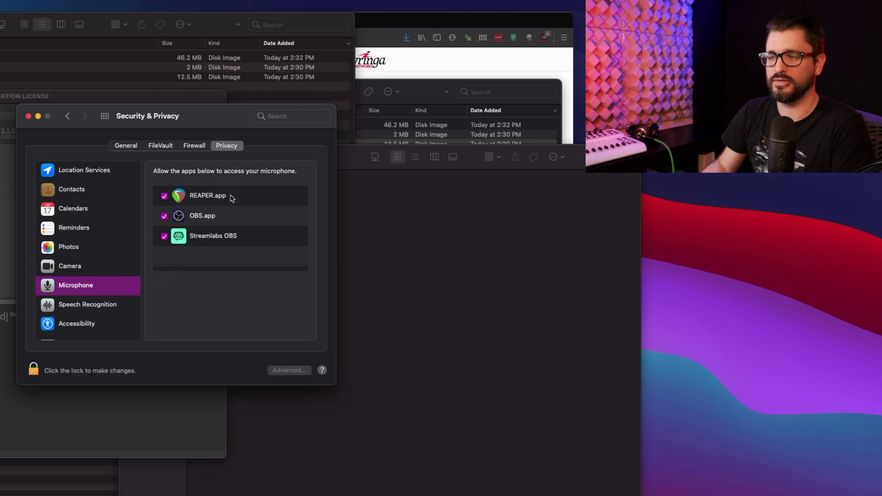
- Unlock Security & Privacy with the account password and keep REAPER ticked for microphone access
click(37, 370)
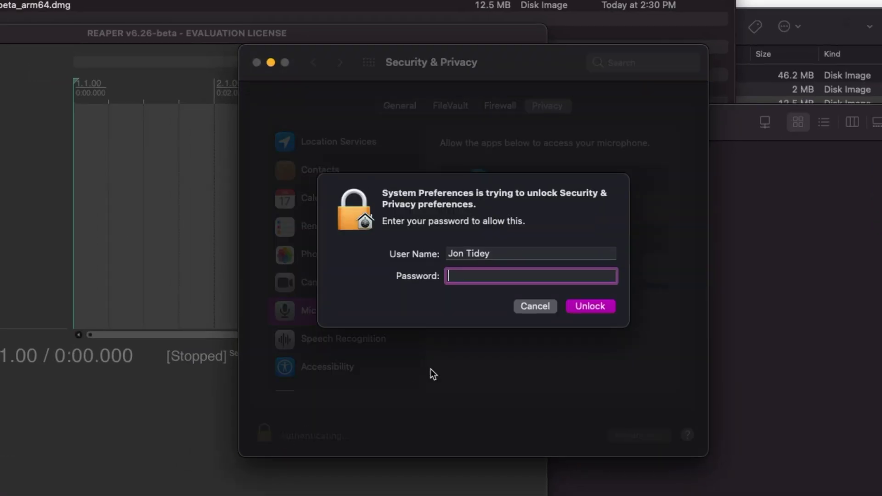
text(*****)
key(Return)
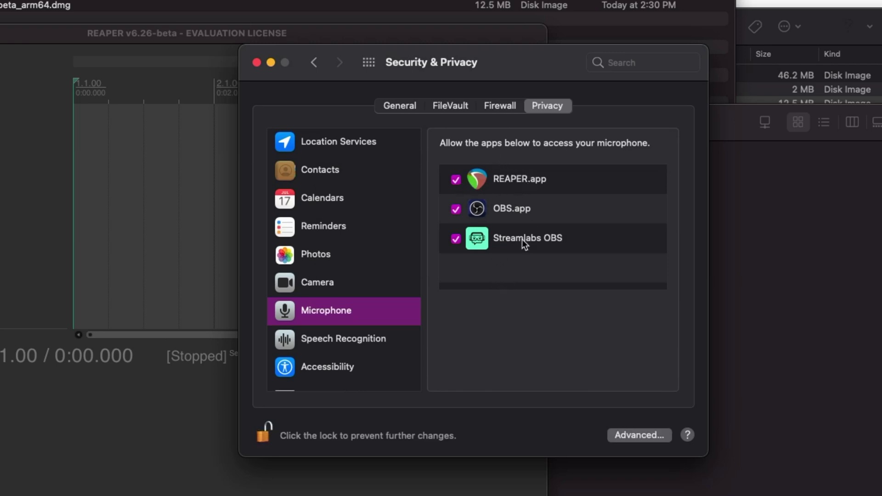
scroll(395, 278, down, 5)
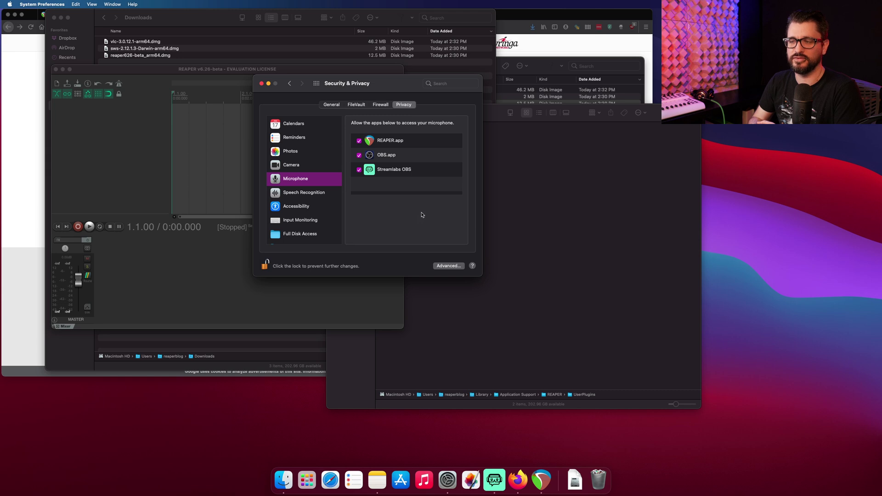
drag(388, 87, 408, 87)
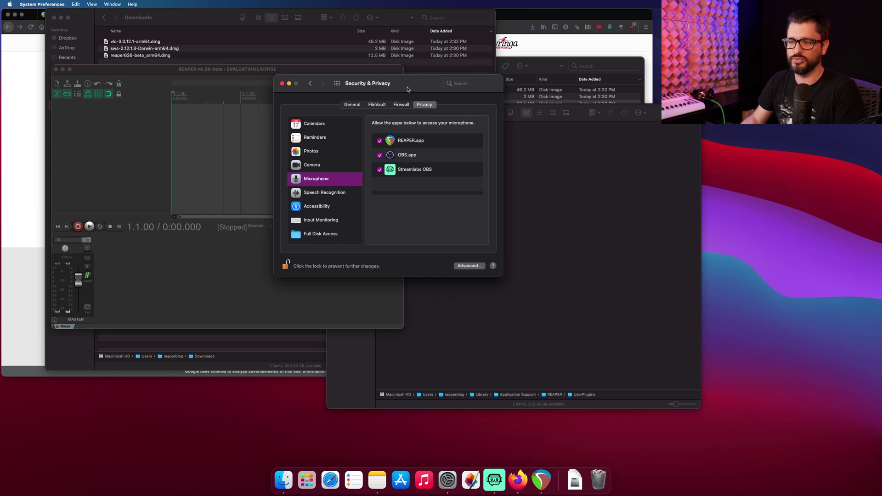
- Close System Preferences, open vlc-3.0.12.1-arm64.dmg and copy VLC.app into Applications
click(282, 84)
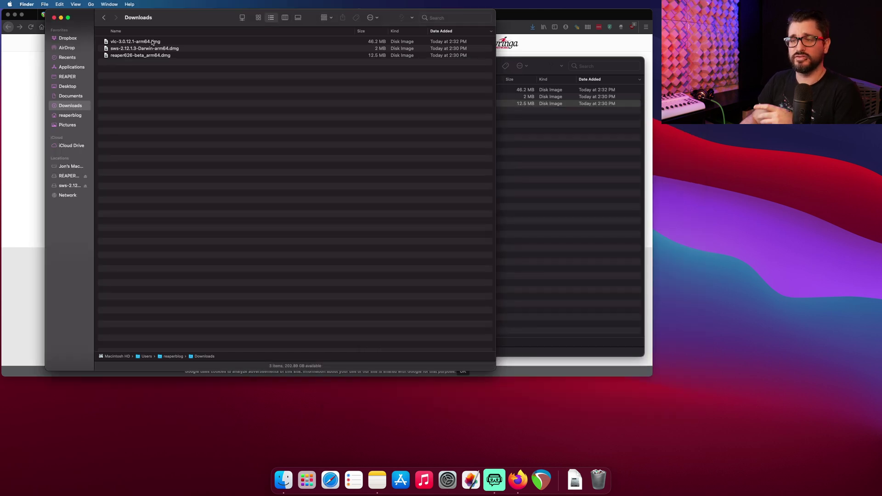
click(152, 42)
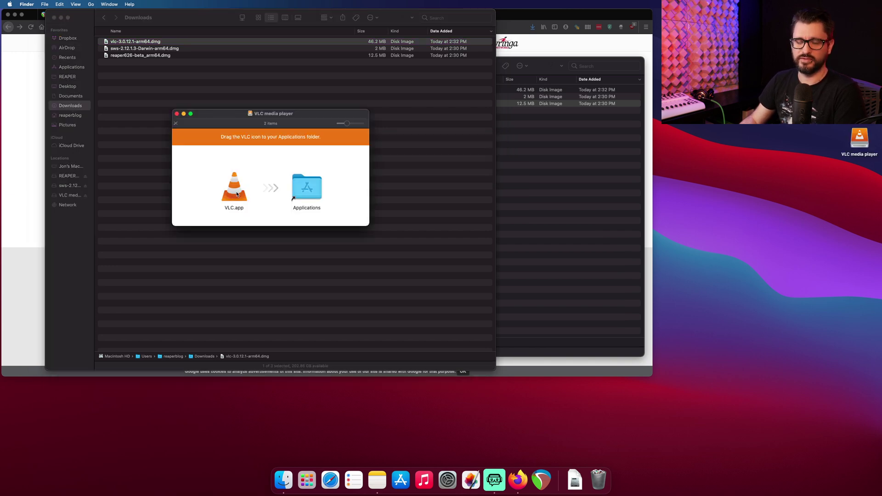
drag(232, 191, 312, 209)
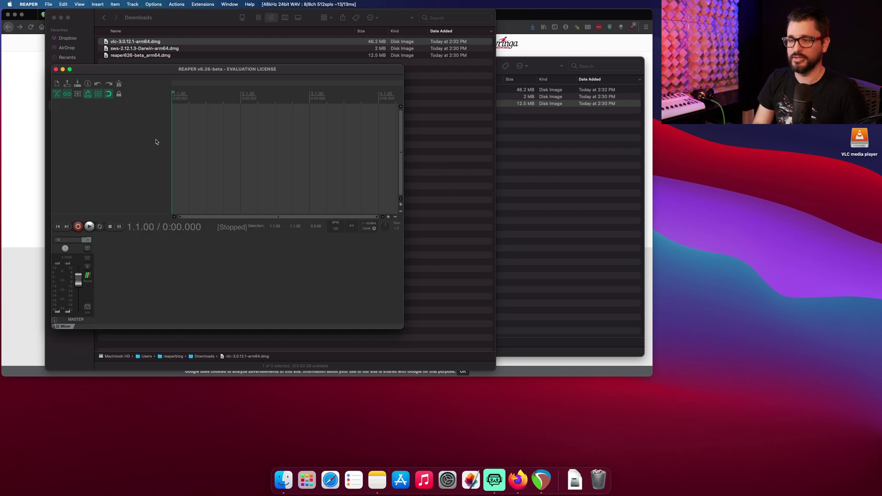
- In Preferences > Media > Video/Import/Misc, delete 'ffmpeg qt' so decoder priority reads 'vlc avfoundation'
key(super+comma)
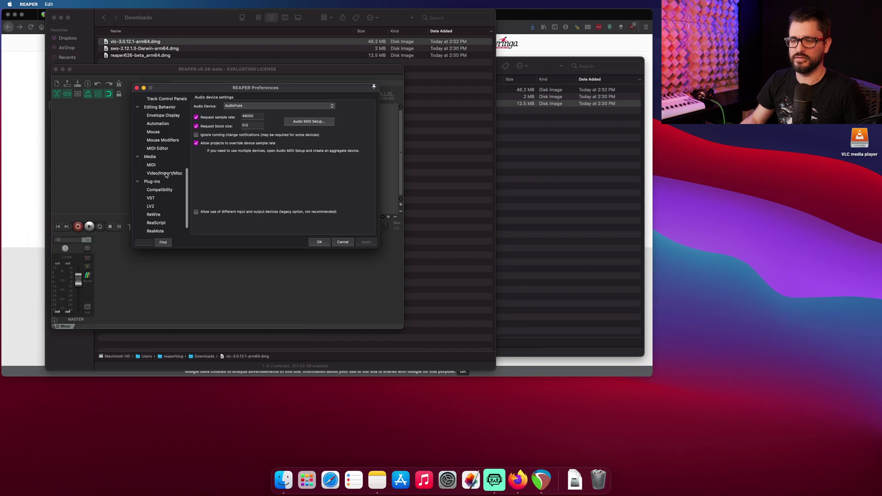
click(165, 174)
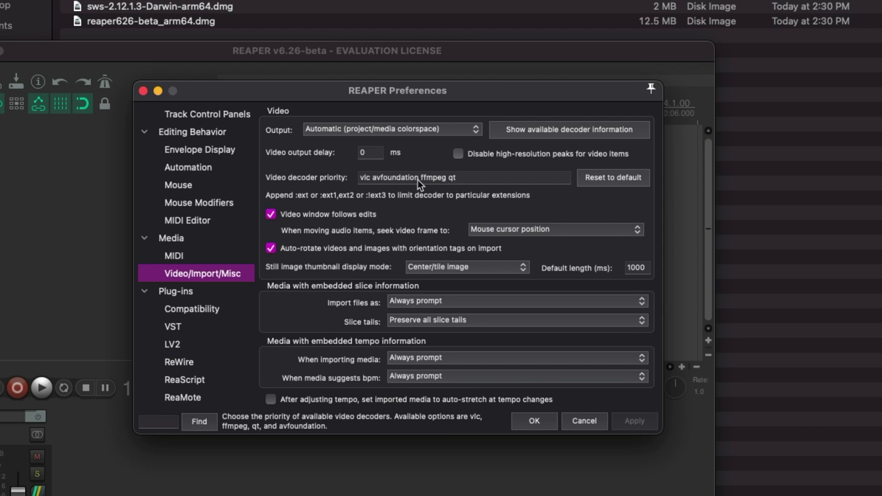
drag(419, 180, 454, 182)
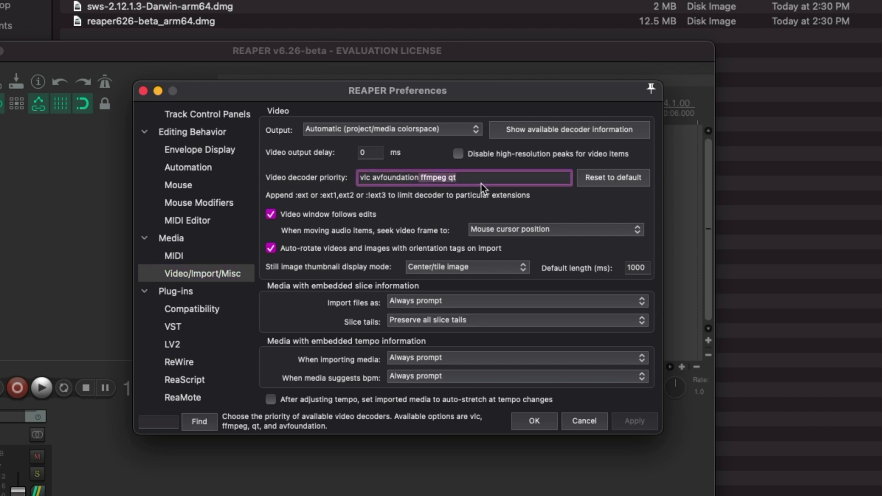
key(BackSpace)
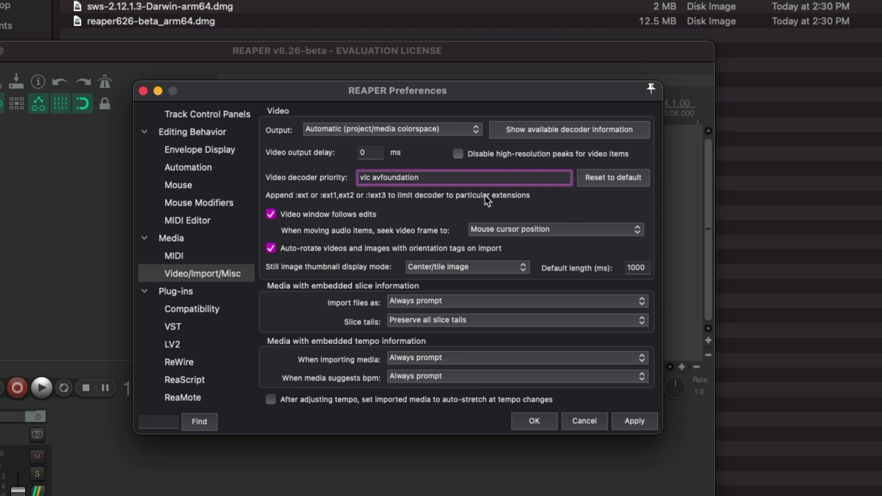
click(529, 130)
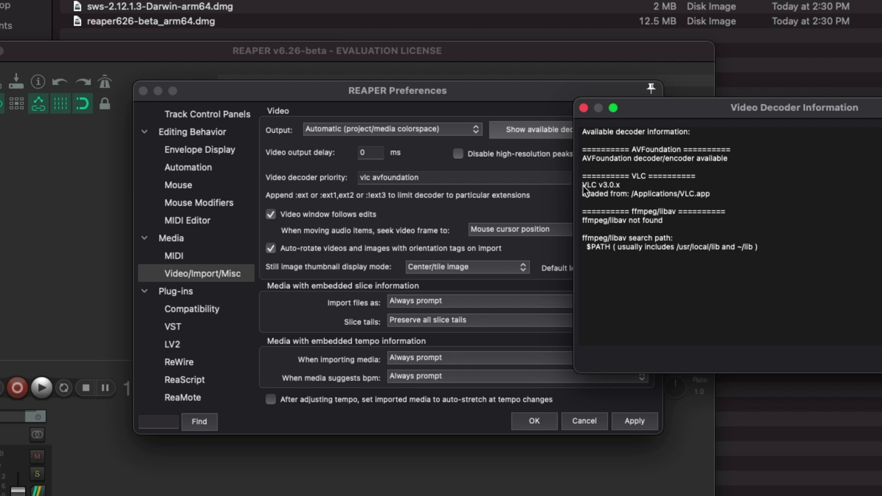
drag(582, 184, 724, 194)
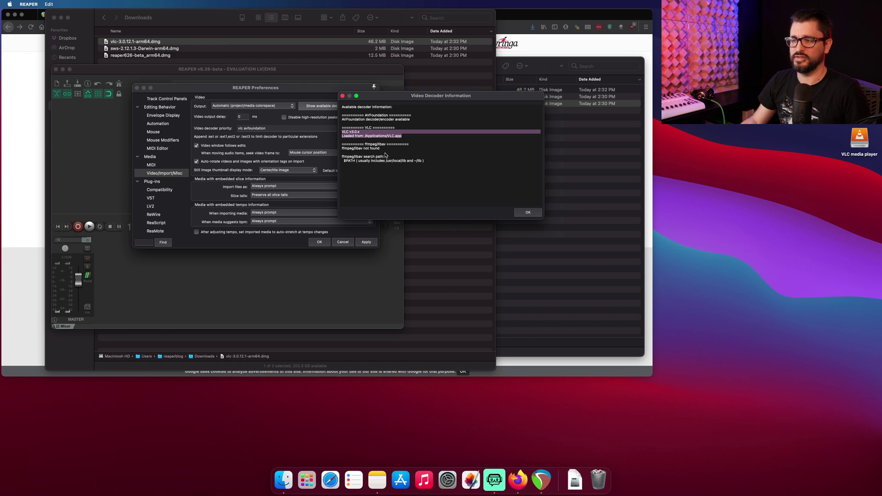
click(383, 142)
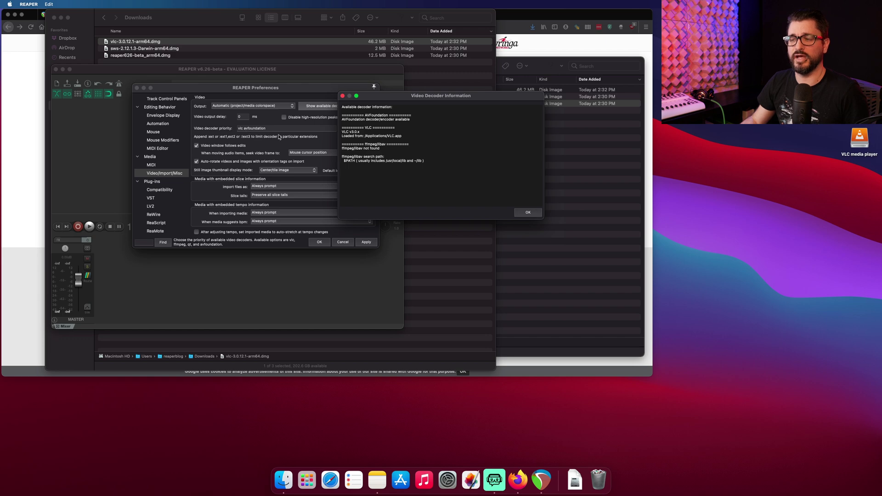
click(528, 213)
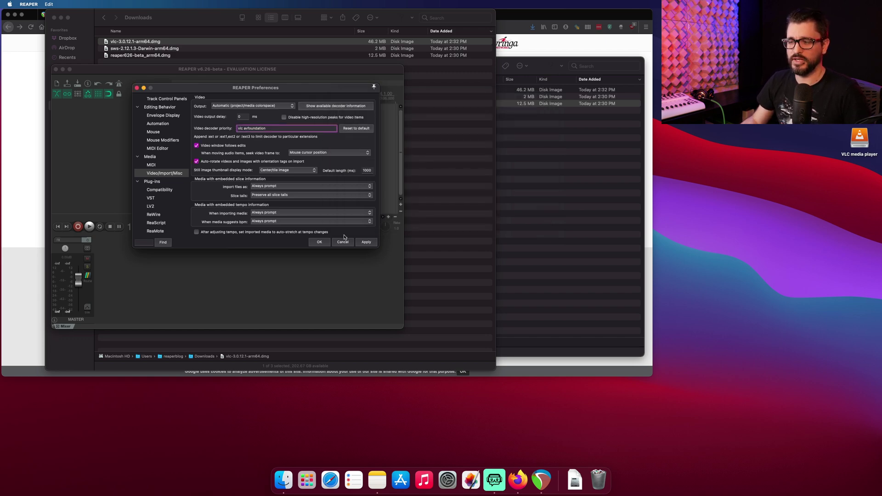